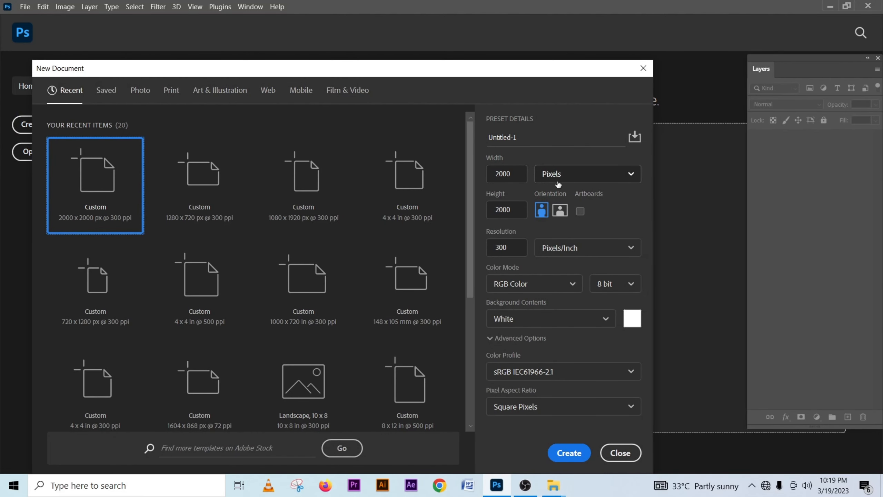
- Create a 2000 × 2000 px document at 300 ppi and place the puzzled man photo from the cartoon effect folder
click(563, 453)
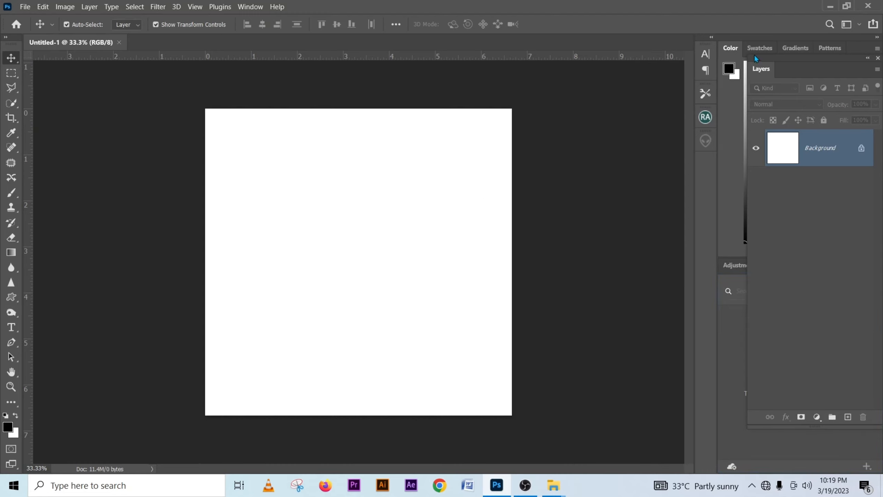
click(834, 8)
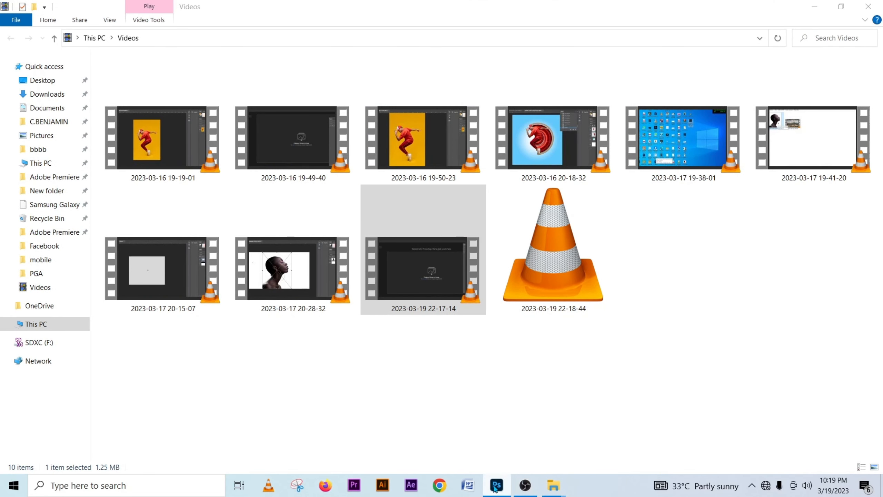
click(496, 489)
mouse_move(555, 491)
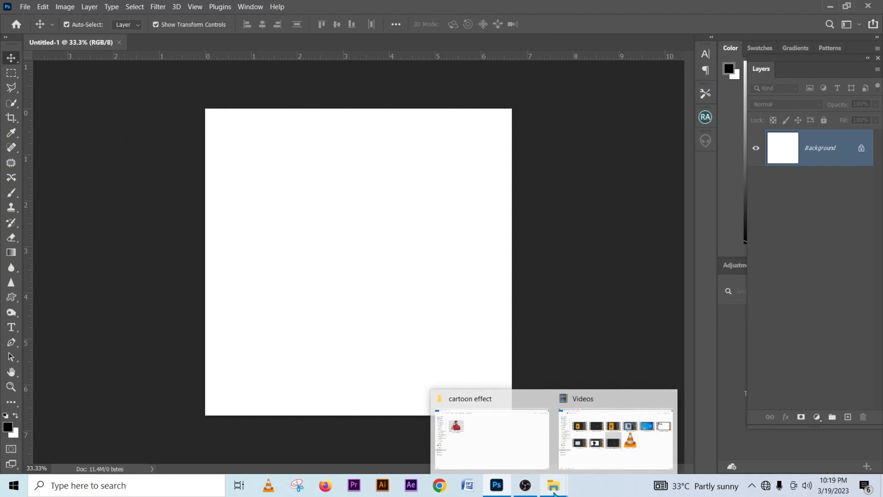
click(495, 452)
drag(155, 138, 397, 319)
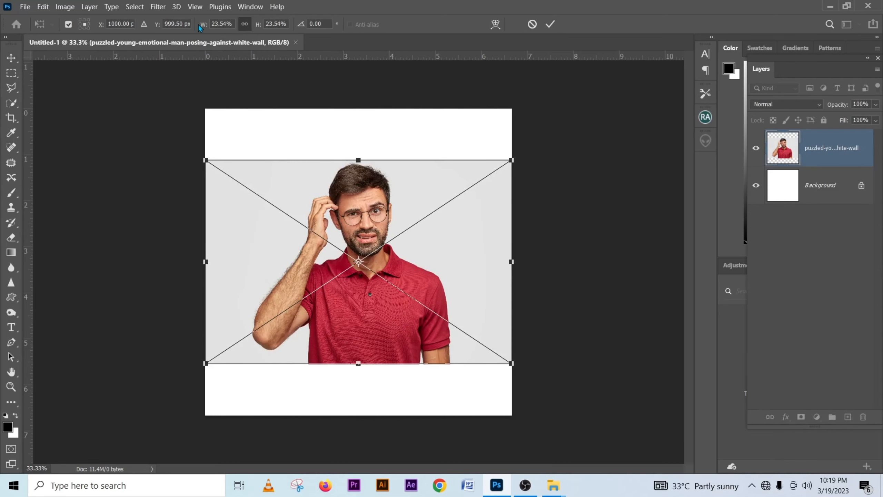
- Scale the placed photo proportionally to 35.54% so it fills the canvas height, and commit the transform
mouse_move(199, 24)
mouse_down()
mouse_move(214, 31)
mouse_move(200, 31)
mouse_up()
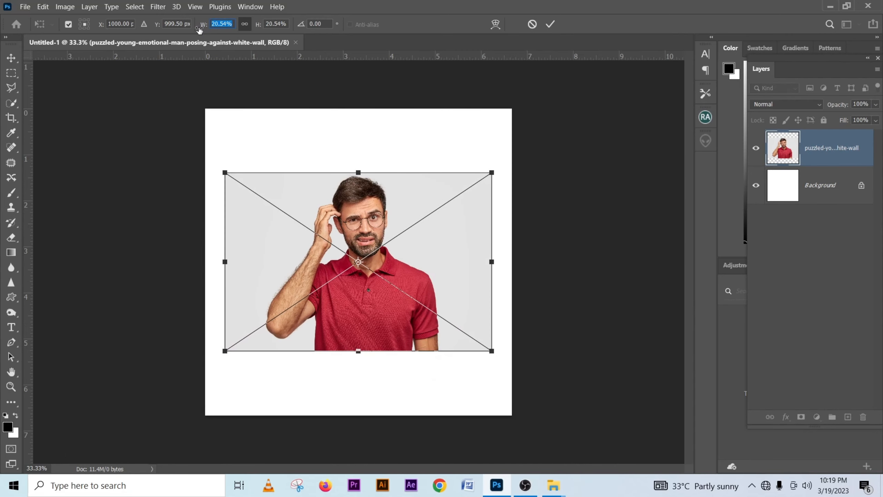
drag(200, 31, 208, 31)
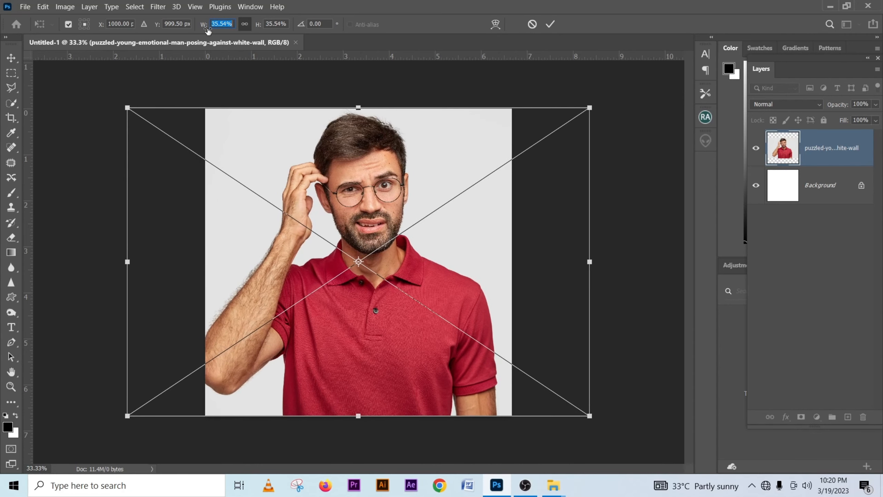
click(556, 24)
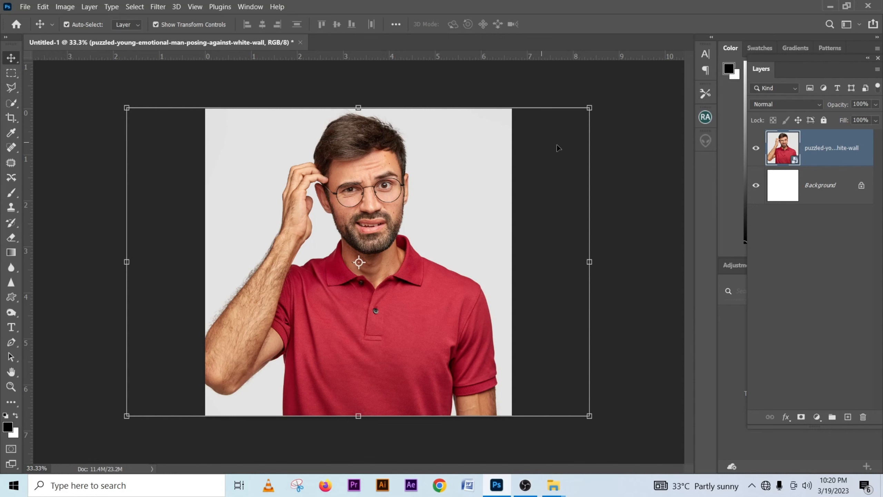
- Unlock the Background layer and merge it with the photo layer
click(836, 196)
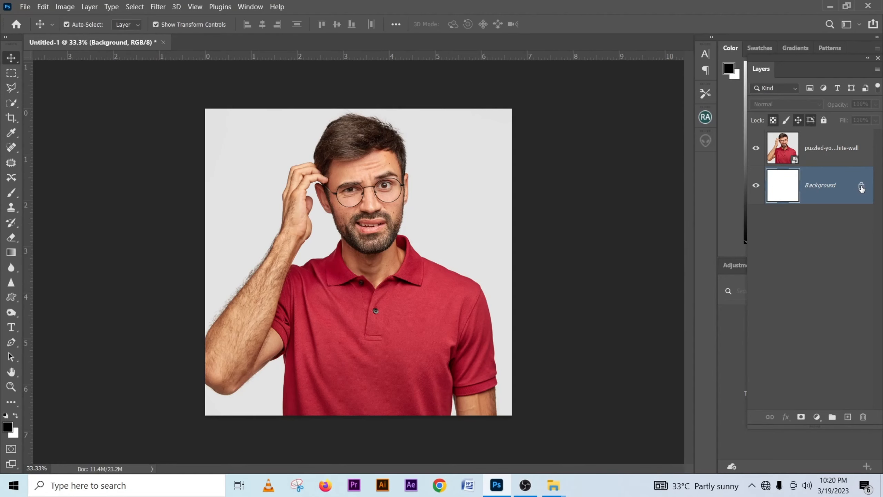
click(862, 187)
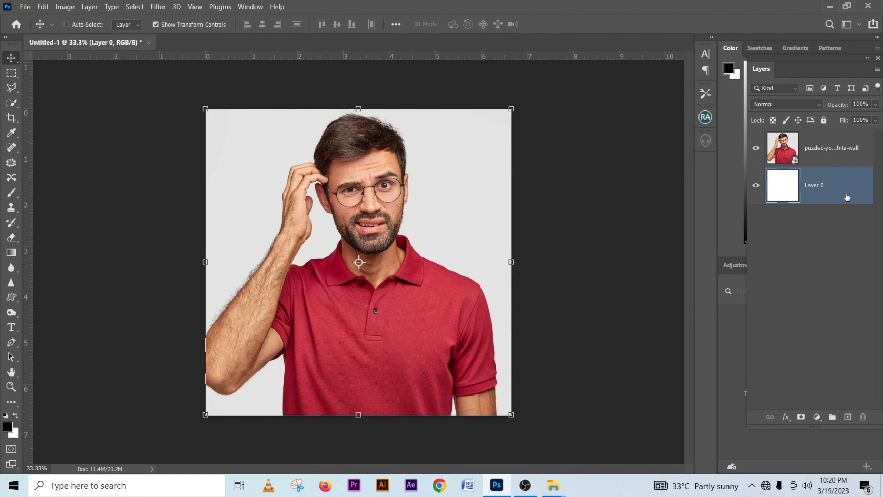
ctrl+click(845, 161)
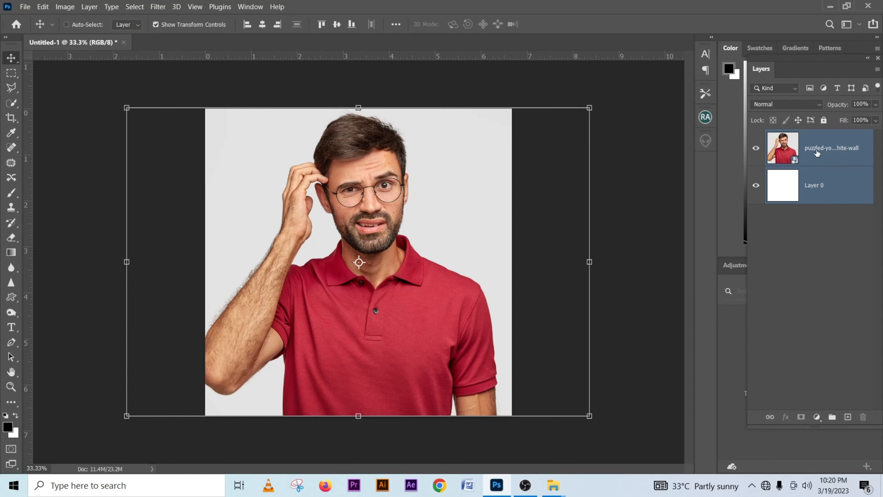
key(ctrl+e)
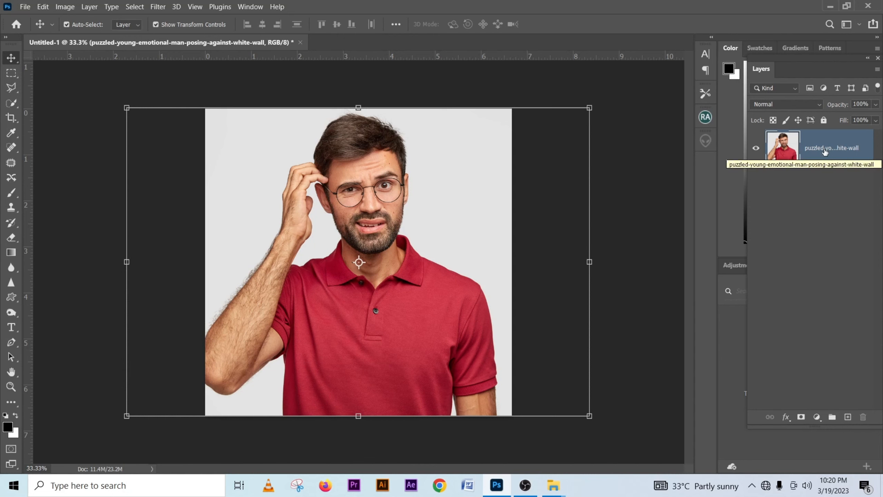
- Rename the merged photo layer to "back up"
double_click(825, 149)
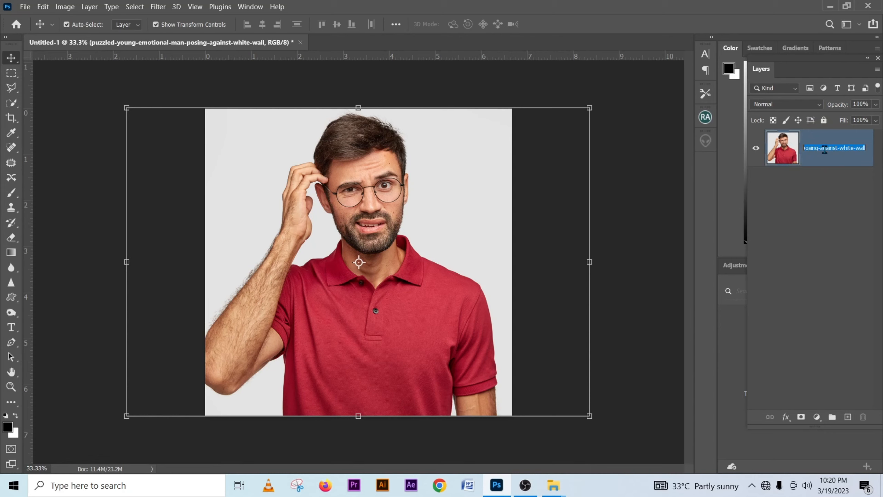
text(back)
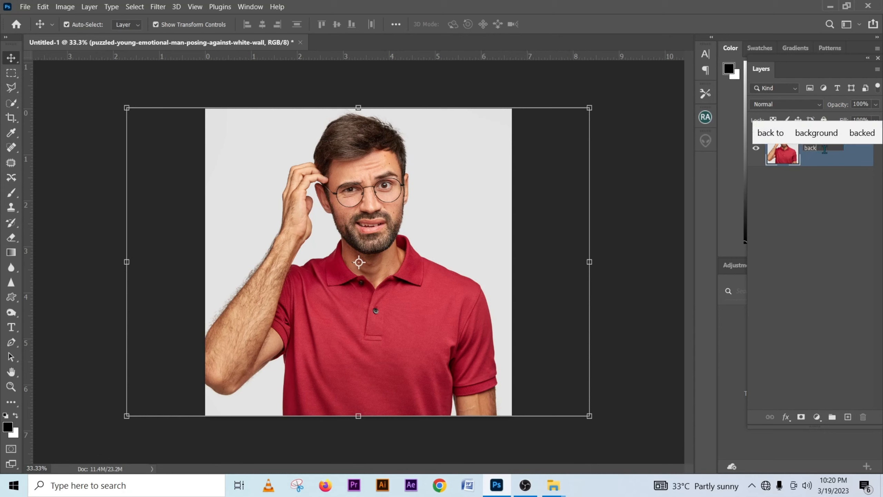
text( up)
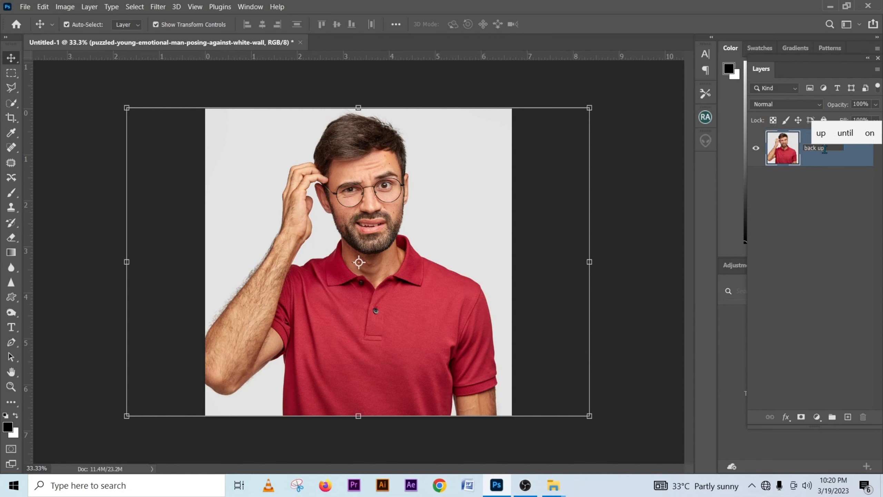
key(Return)
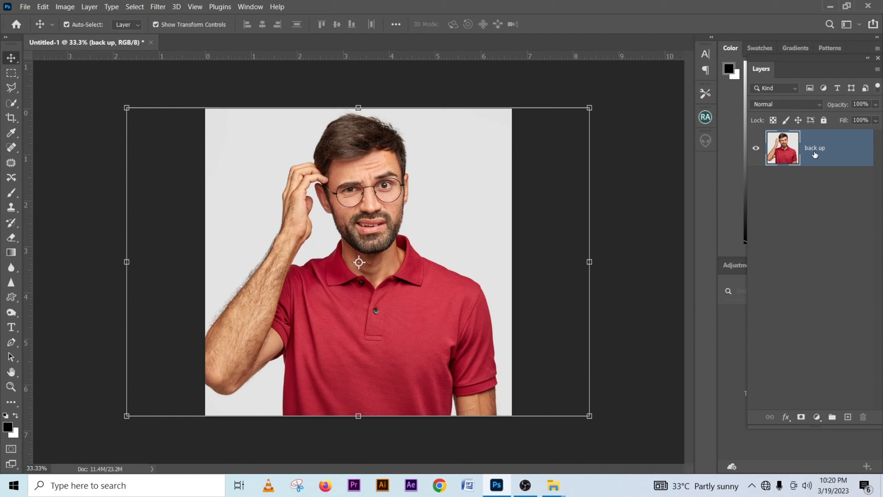
key(ctrl)
key(ctrl+j)
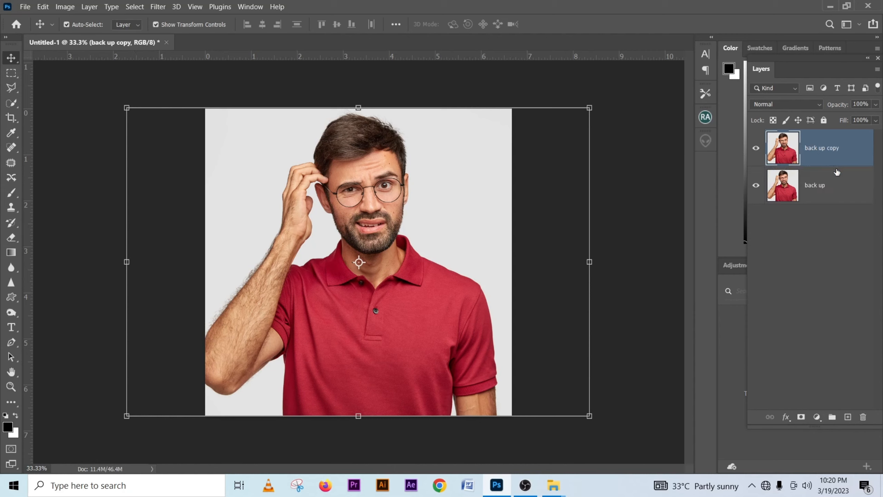
key(ctrl+z)
- Convert the back up layer to a smart object and duplicate it
right_click(822, 153)
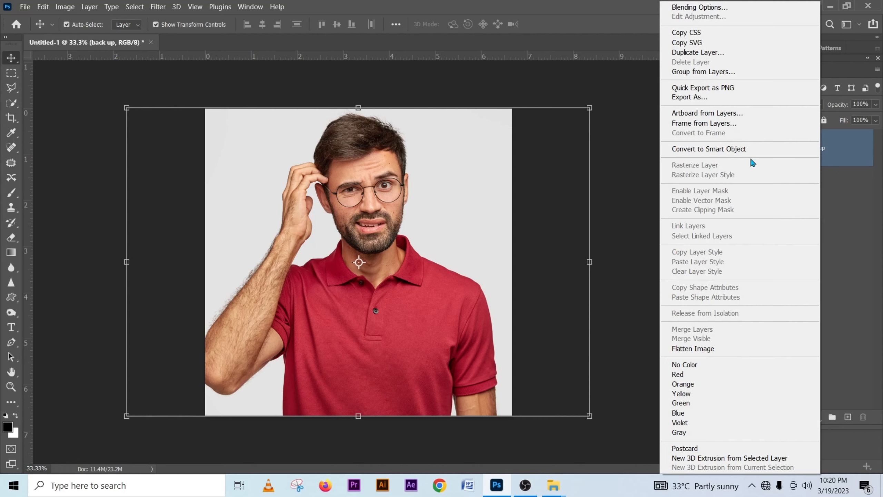
click(737, 152)
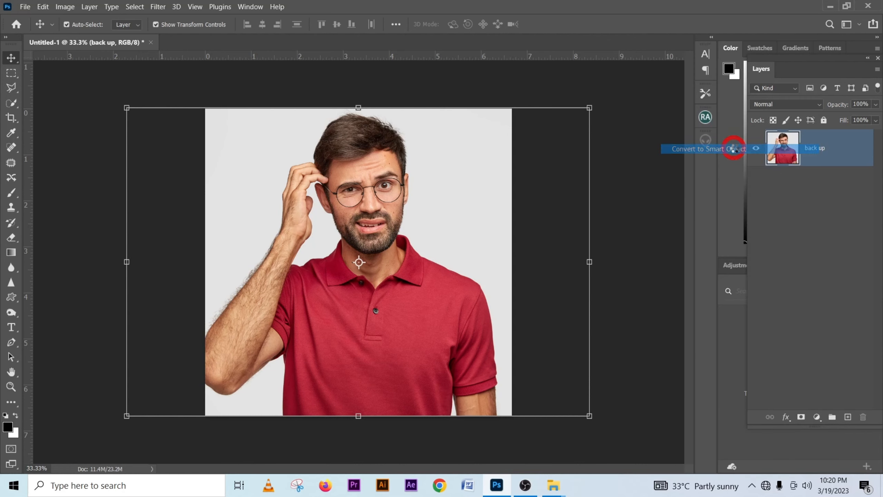
right_click(834, 156)
click(653, 188)
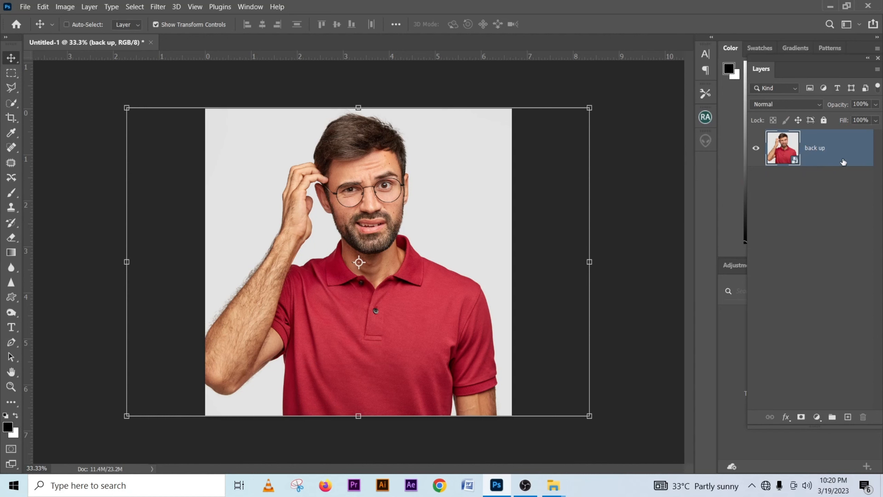
key(ctrl+j)
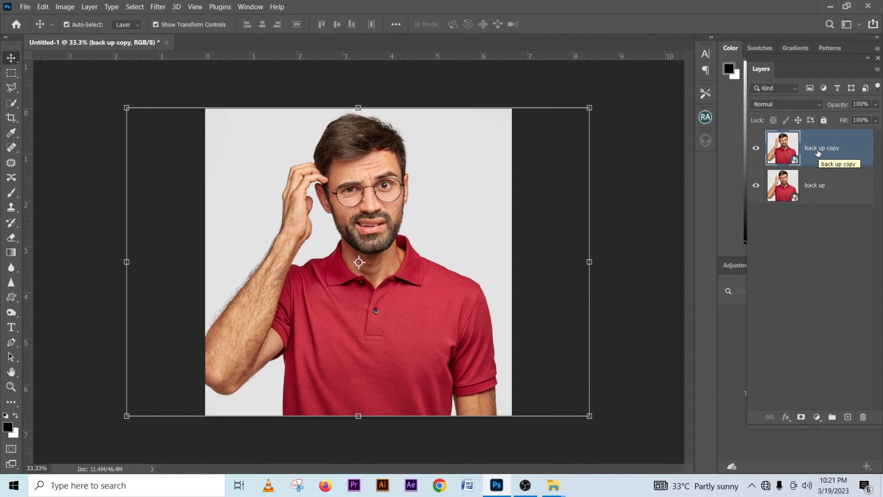
click(158, 7)
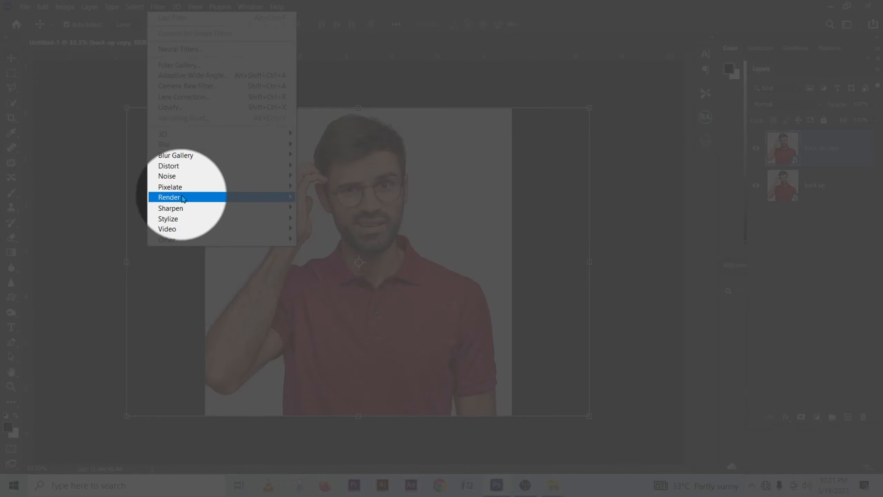
mouse_move(180, 218)
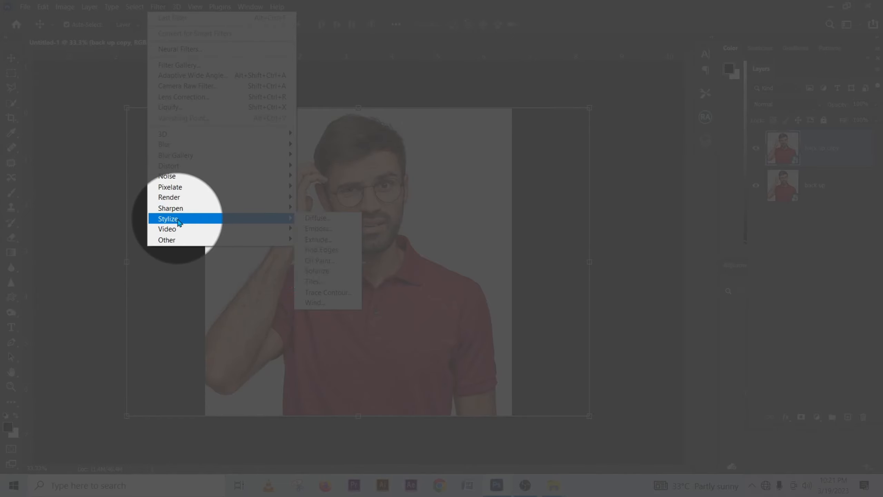
click(329, 260)
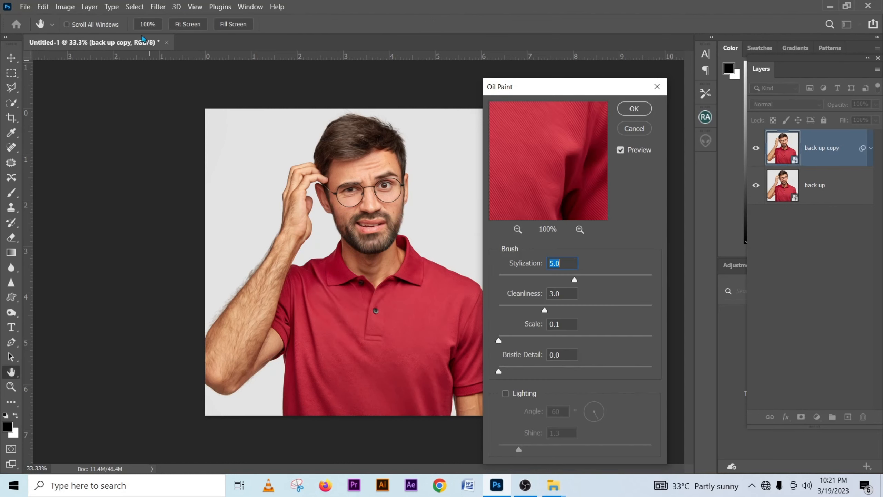
click(158, 7)
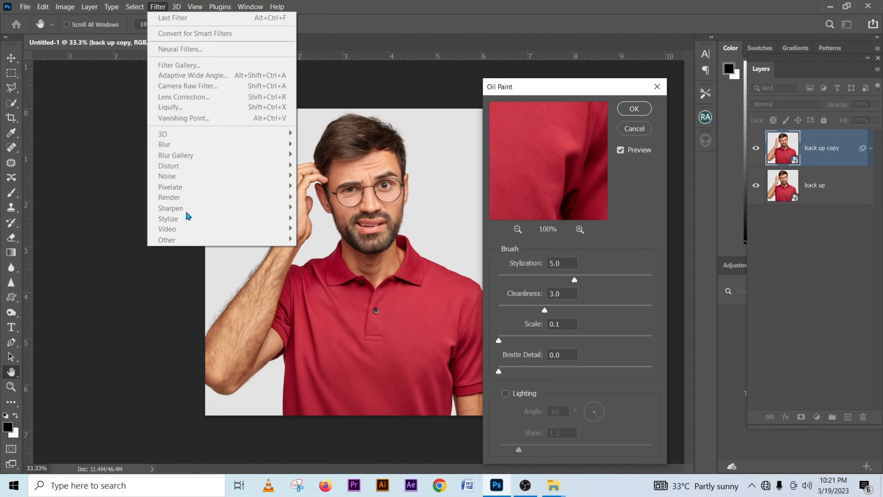
click(383, 83)
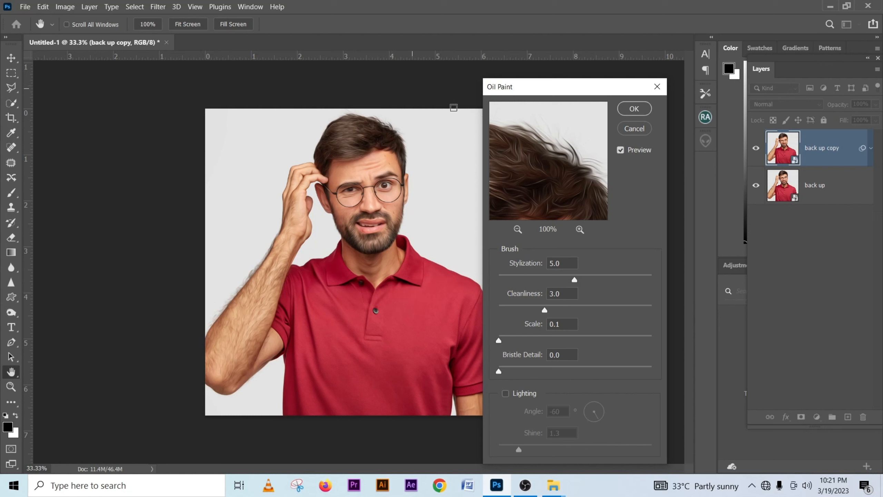
click(633, 129)
key(v)
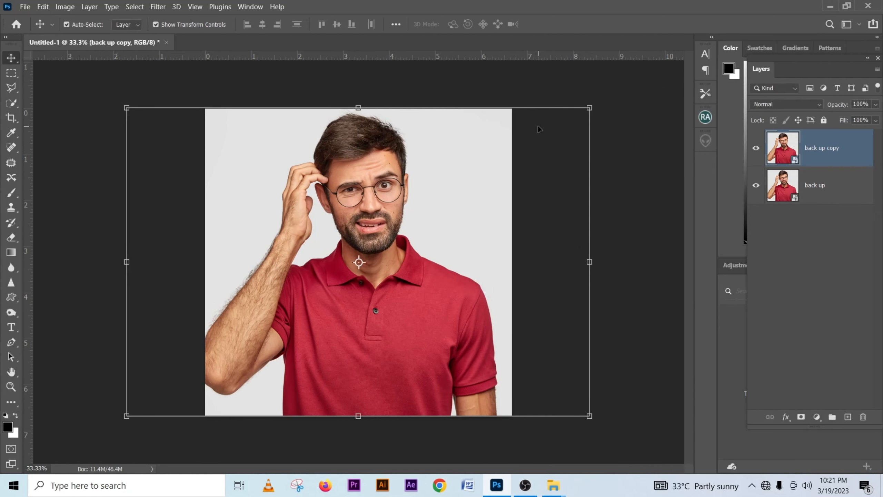
- Open the Liquify filter for the back up copy layer and link both eyes for Eye Size, Eye Height, Eye Width and Eye Tilt
click(161, 8)
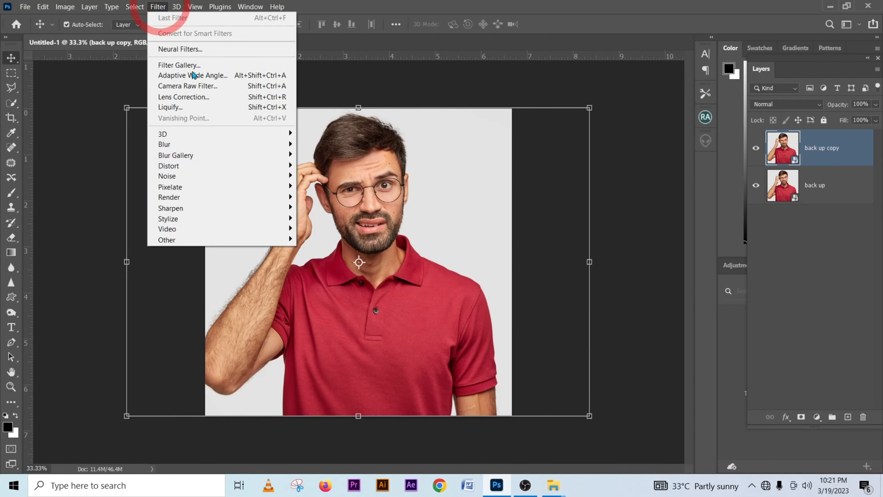
click(204, 112)
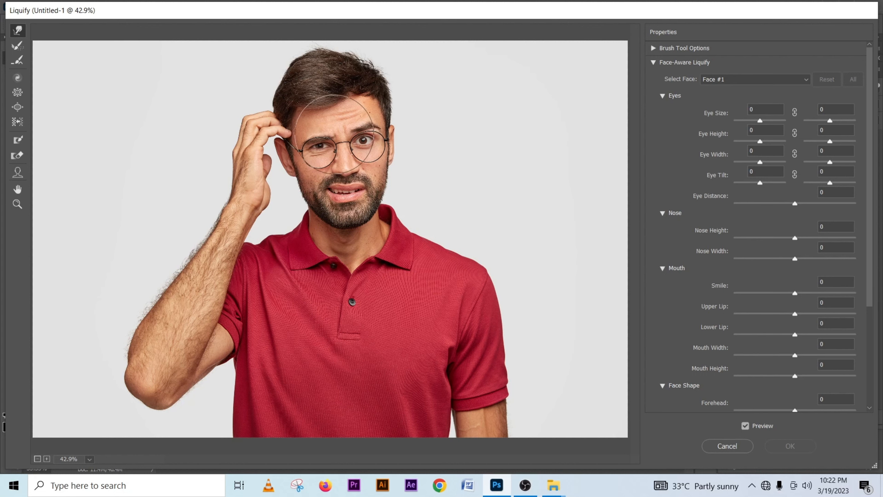
click(795, 112)
click(795, 133)
click(795, 154)
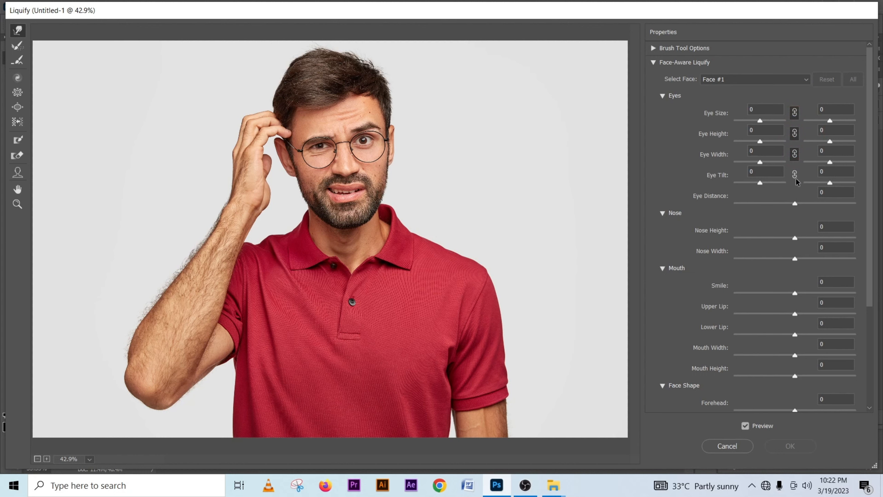
click(795, 174)
click(795, 113)
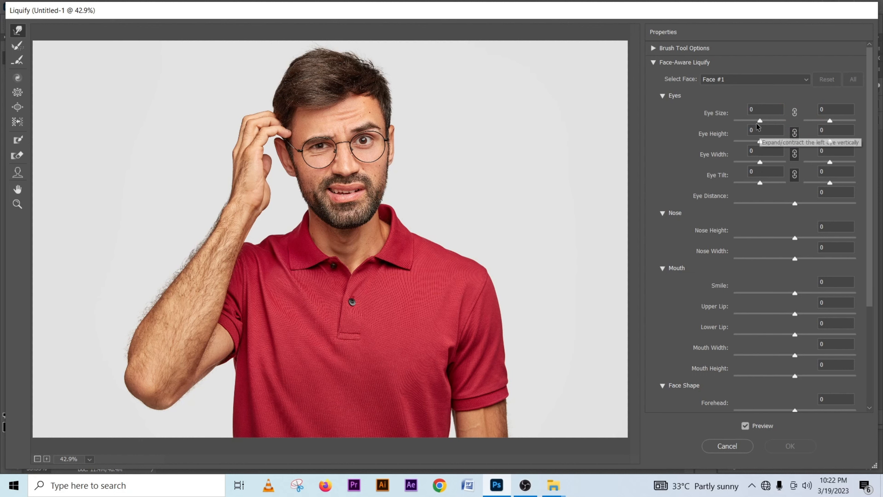
mouse_move(760, 119)
mouse_down()
mouse_move(750, 122)
mouse_move(769, 122)
mouse_up()
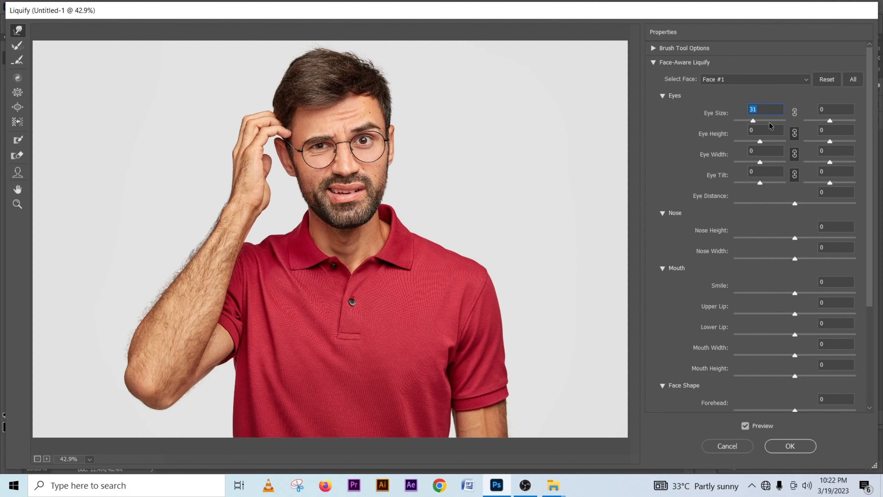
text(0)
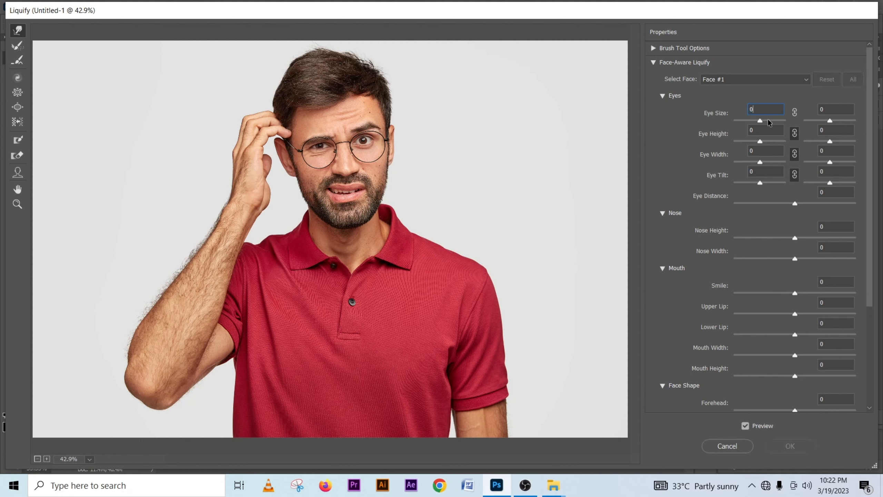
click(795, 112)
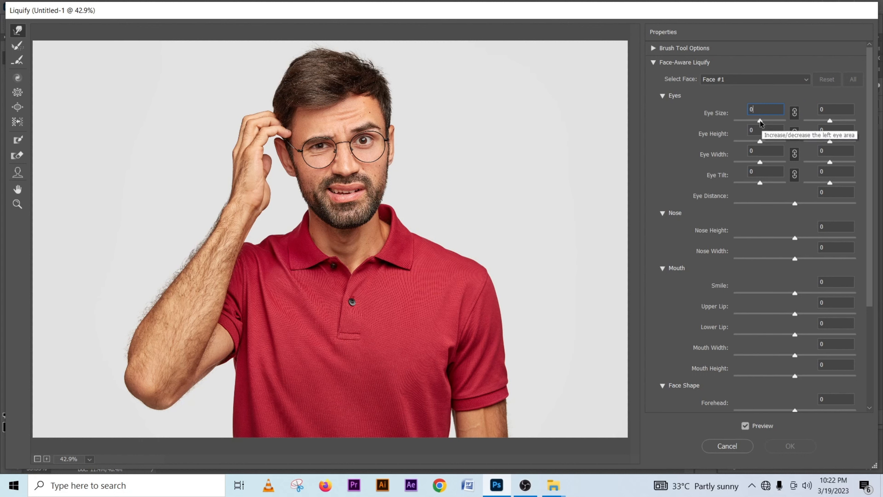
- Set the linked Eye Size of both eyes to 100
drag(760, 120, 772, 120)
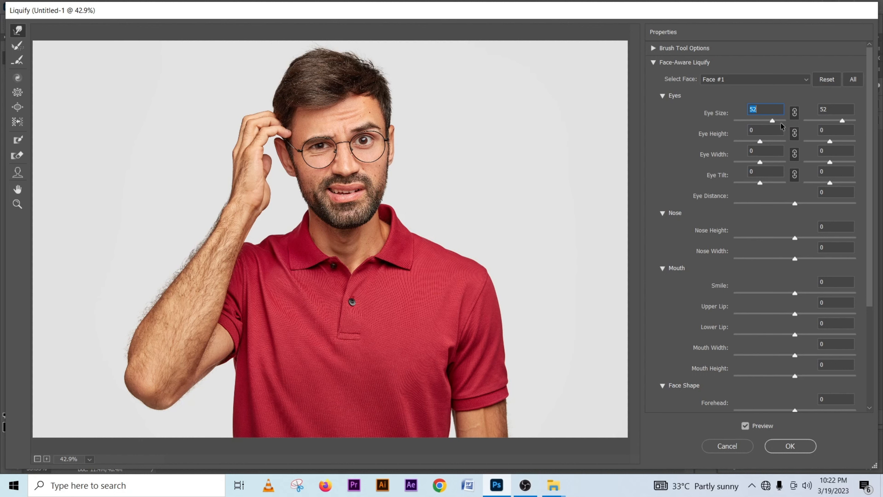
drag(772, 120, 793, 124)
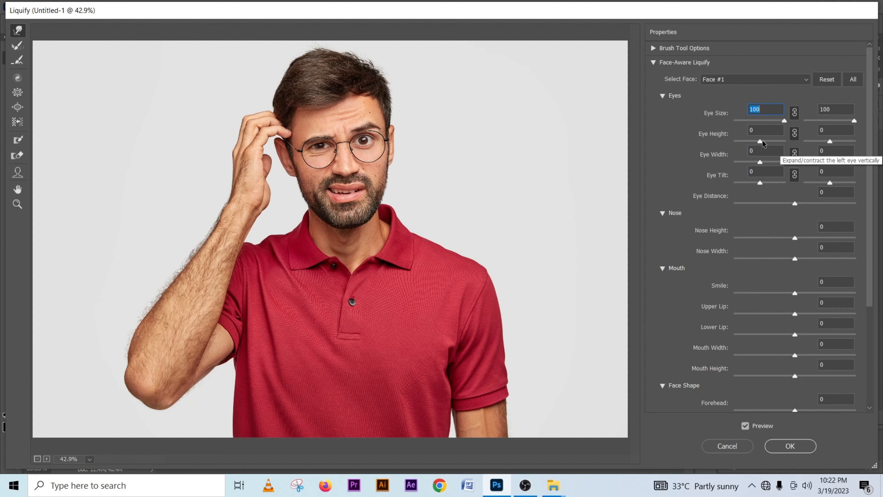
- Set the linked Eye Height and Eye Width of both eyes to 100 and their Eye Tilt to 61
drag(760, 141, 813, 144)
drag(761, 161, 830, 162)
click(760, 182)
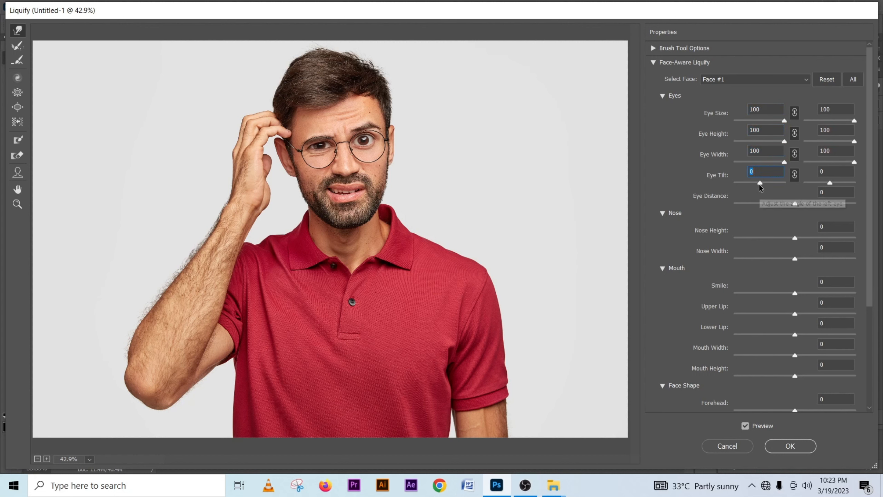
click(775, 182)
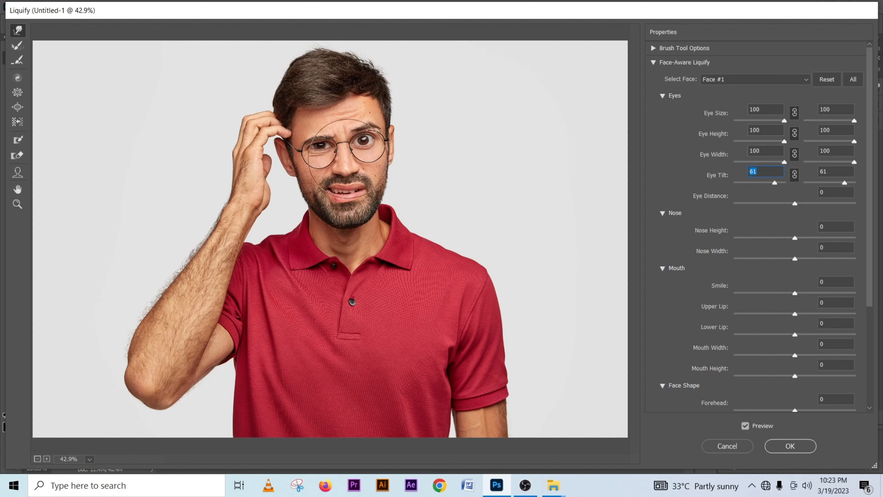
- Enlarge the man's eyes behind the glasses with short dabs of the Bloat tool
click(14, 108)
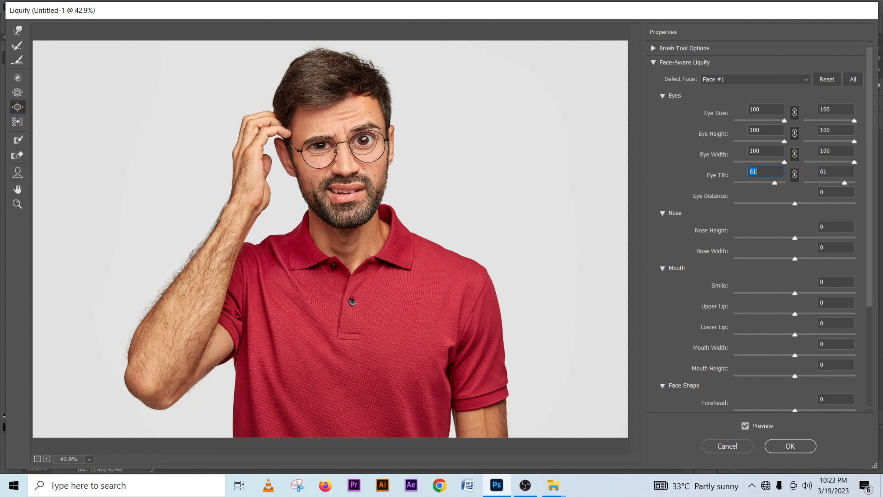
click(364, 143)
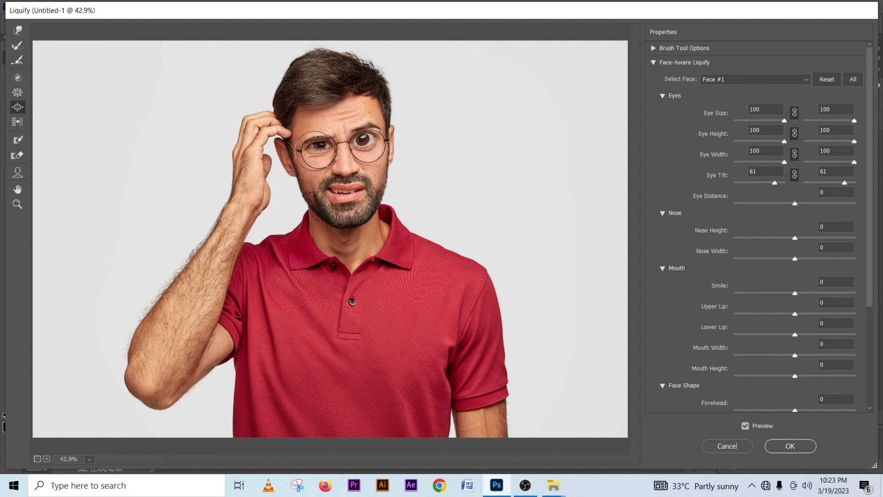
click(317, 147)
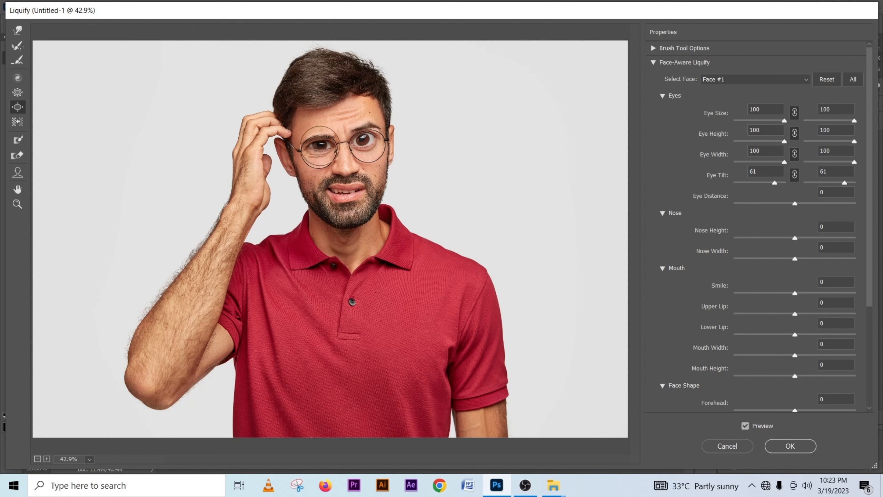
click(320, 147)
click(319, 147)
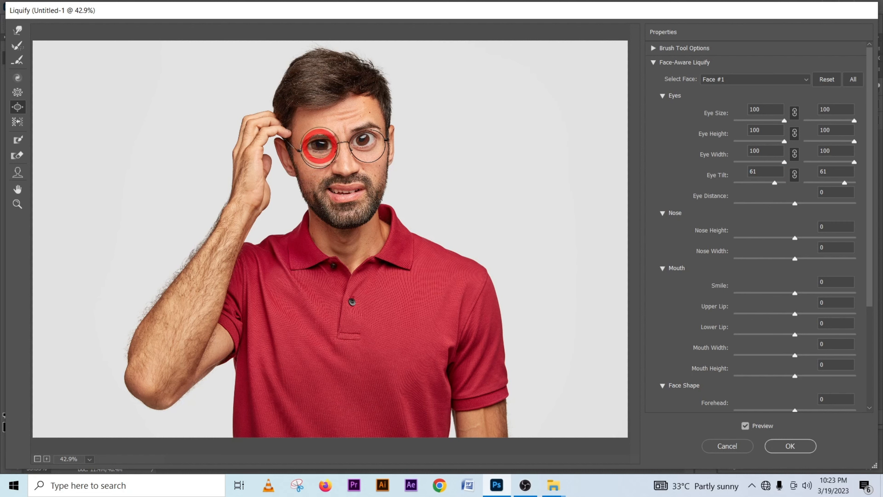
click(320, 147)
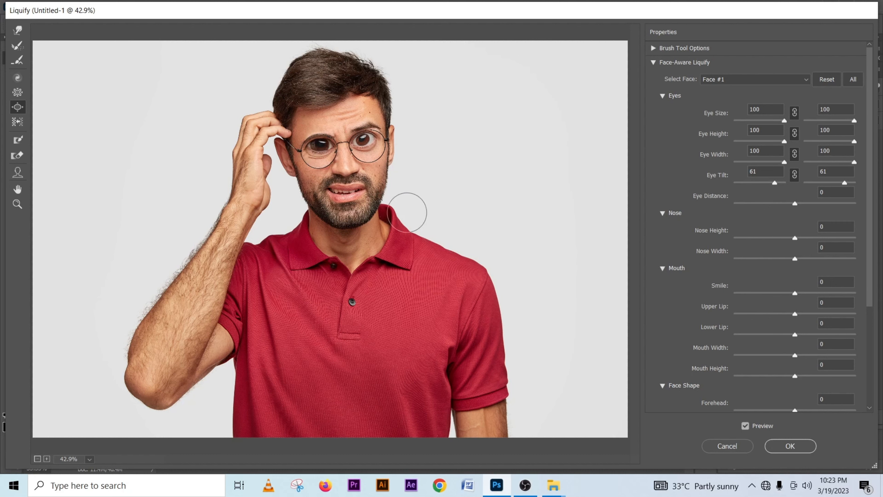
- Set Mouth Height to 80, Mouth Width to 61, Lower Lip to -44 and Upper Lip to -15
scroll(796, 330, down, 1)
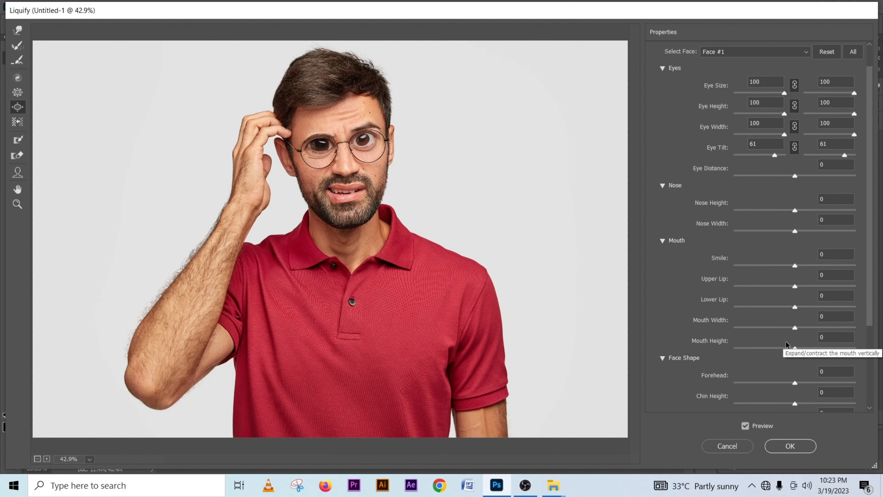
drag(799, 350, 842, 351)
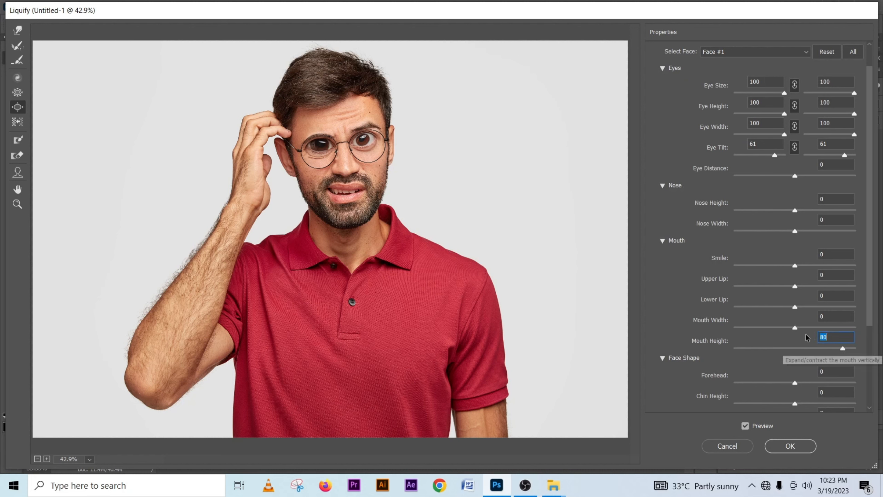
drag(795, 327, 787, 290)
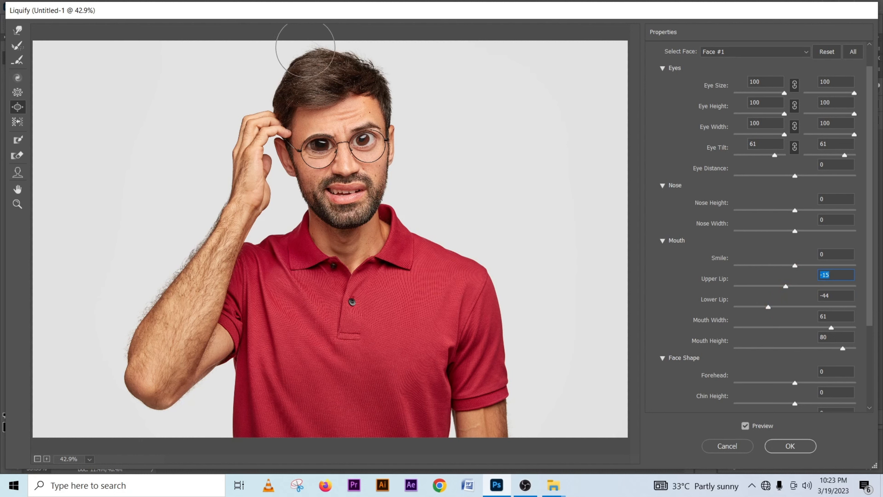
- Push the hair's upper edge and the side above the raised hand outward with the Forward Warp tool, varying the brush size
click(294, 38)
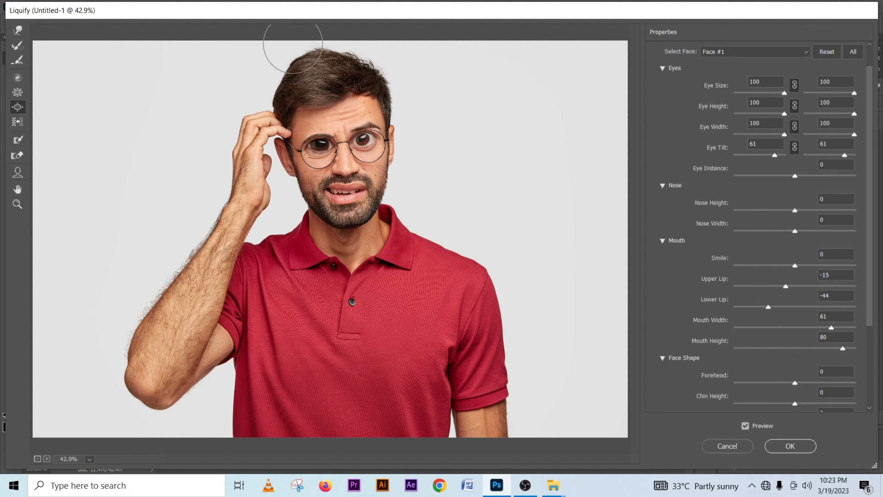
click(18, 31)
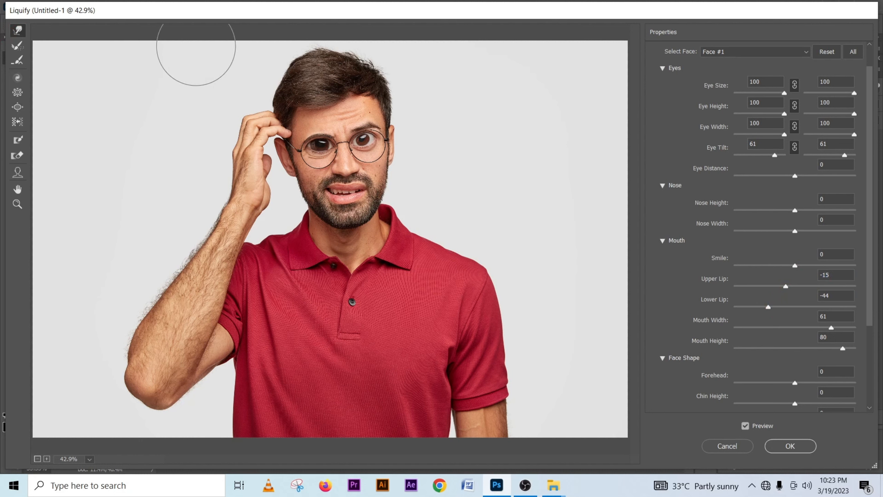
key(bracketright)
key(bracketright)
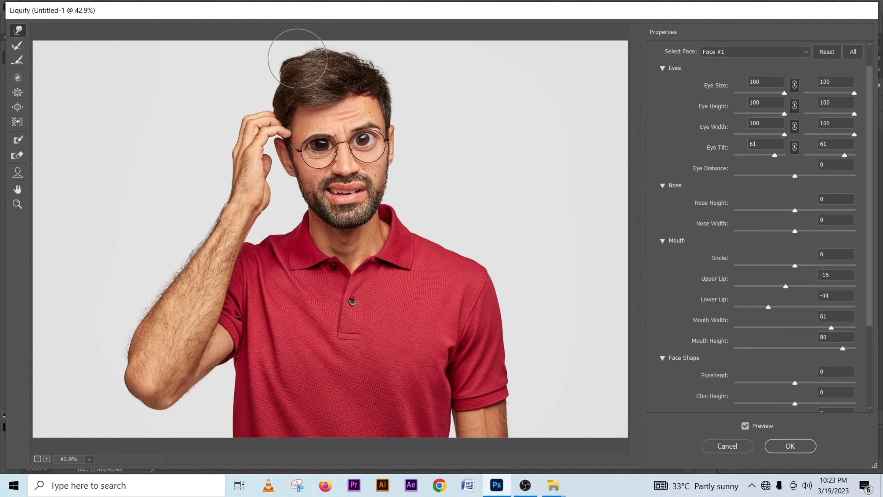
drag(307, 52, 298, 43)
key(bracketleft)
key(bracketleft)
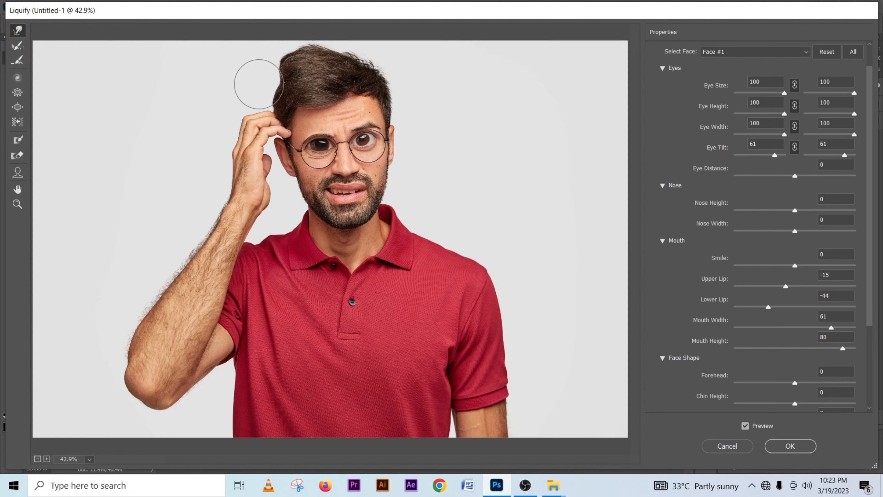
mouse_move(284, 82)
mouse_down()
mouse_move(272, 84)
mouse_move(271, 65)
mouse_up()
key(bracketright)
drag(333, 44, 287, 38)
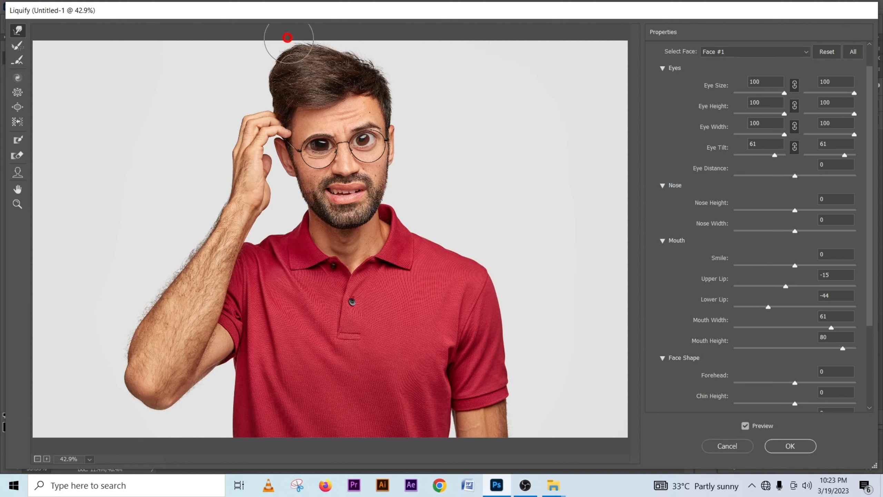
key(bracketright)
key(bracketright)
key(bracketright)
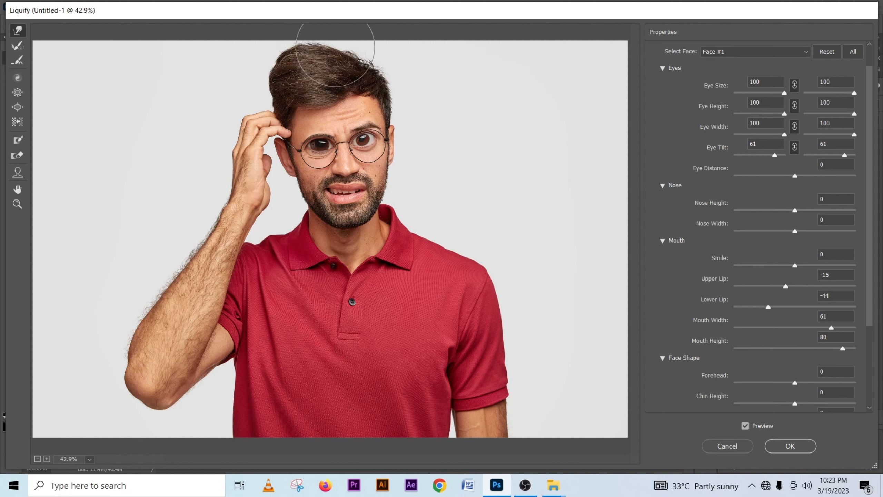
drag(313, 44, 312, 43)
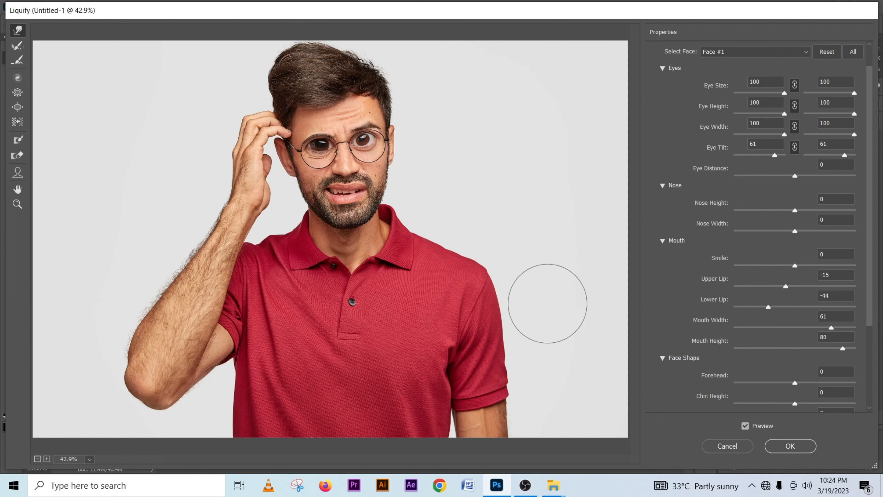
- Compare the original and the distorted face by toggling the preview, and apply the Liquify filter
click(745, 427)
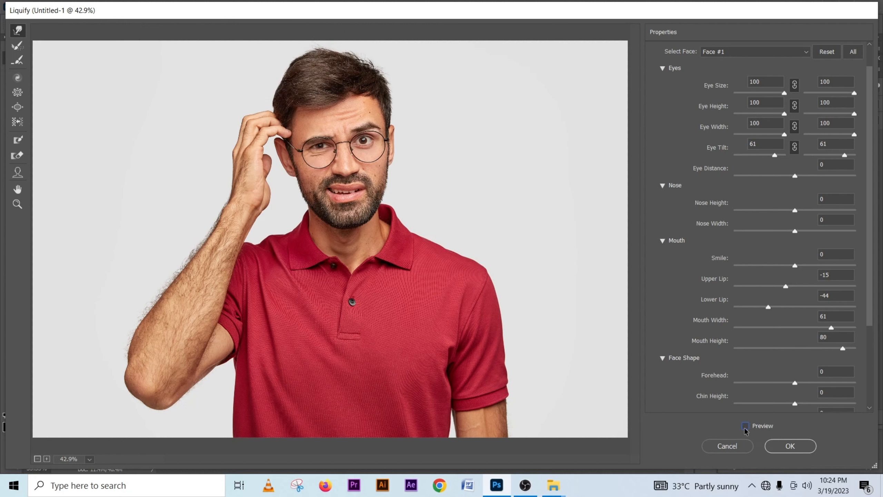
click(745, 426)
click(745, 427)
click(744, 426)
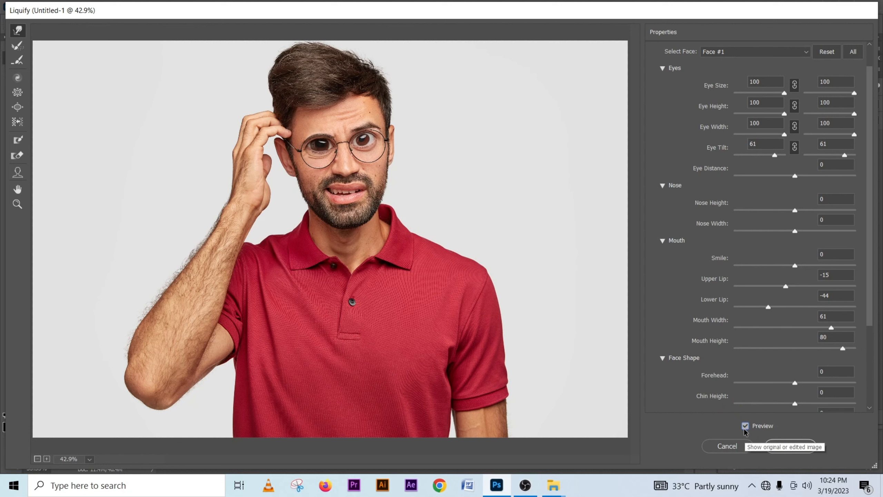
click(790, 446)
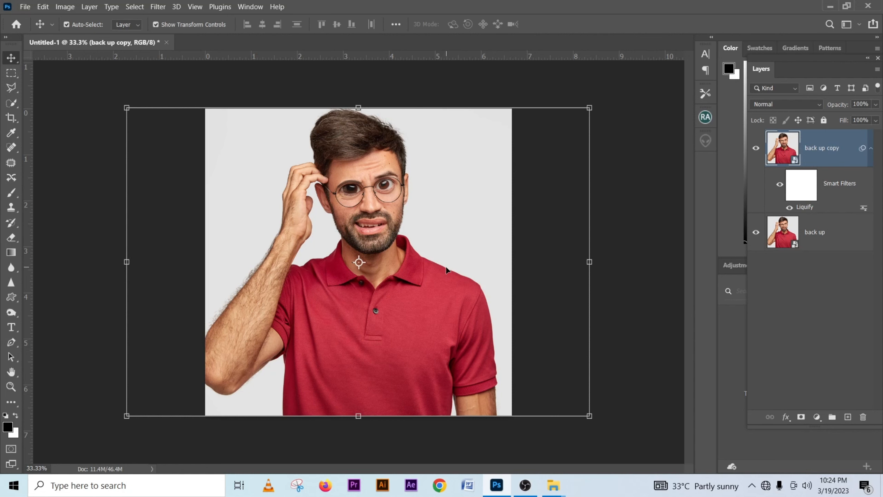
- Apply the Oil Paint filter to the back up copy layer with Stylization 5.0, Cleanliness 3.0, Scale 0.1, Bristle Detail 0.0 and Lighting off
click(158, 7)
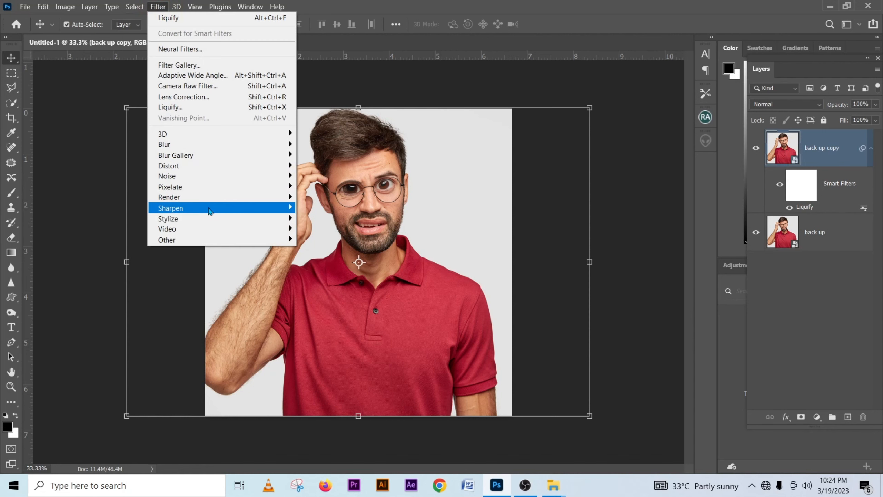
mouse_move(194, 218)
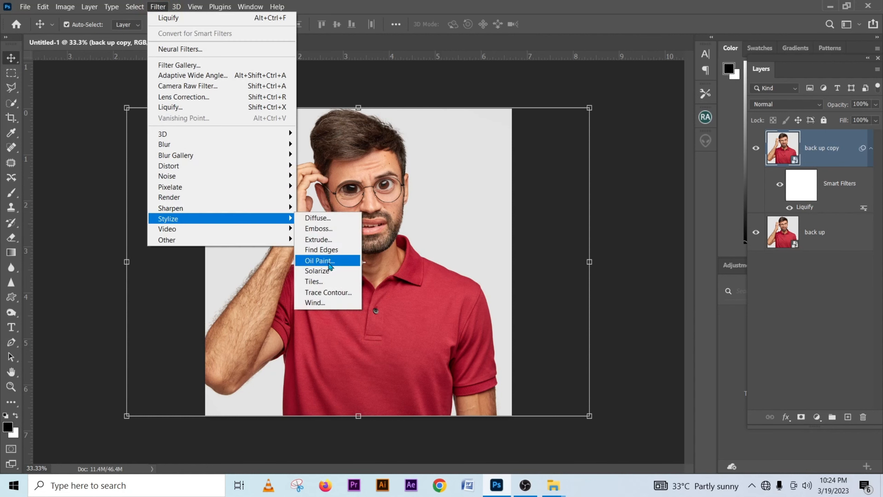
click(347, 265)
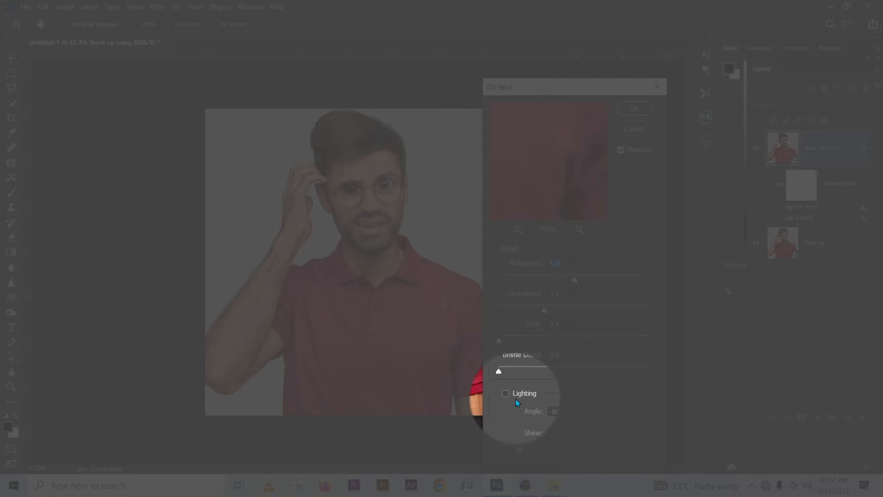
click(622, 113)
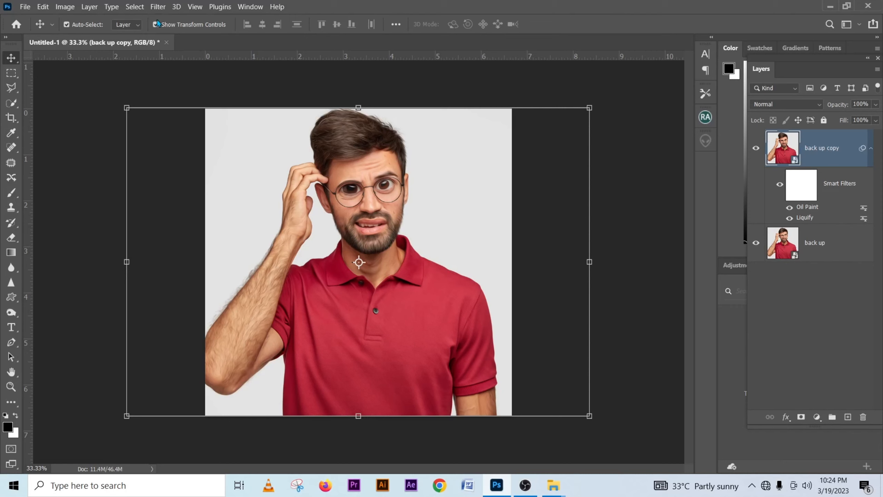
- Apply the artistic Poster Edges filter from the Filter Gallery with Edge Thickness 10, Edge Intensity 0 and Posterization 6
click(157, 7)
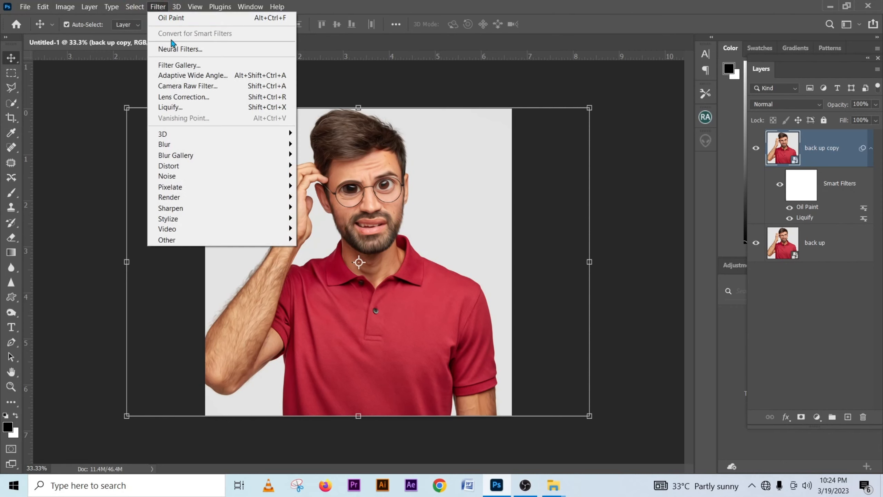
click(185, 68)
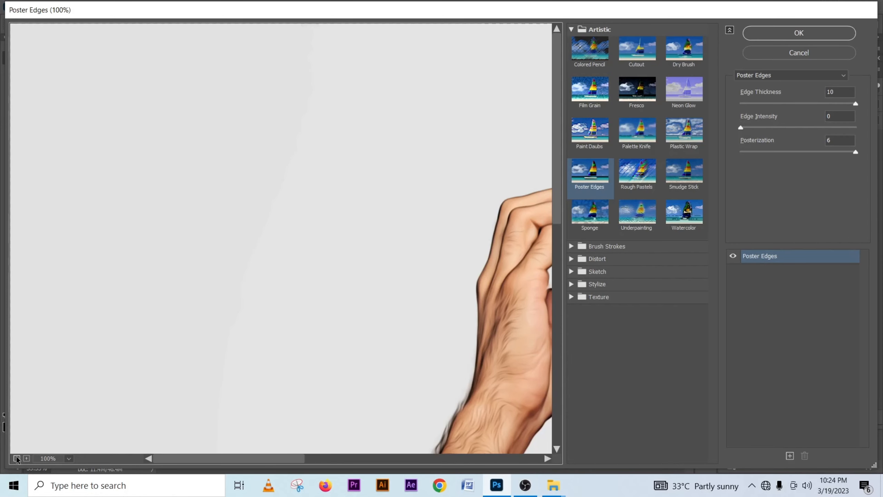
click(16, 459)
click(16, 459)
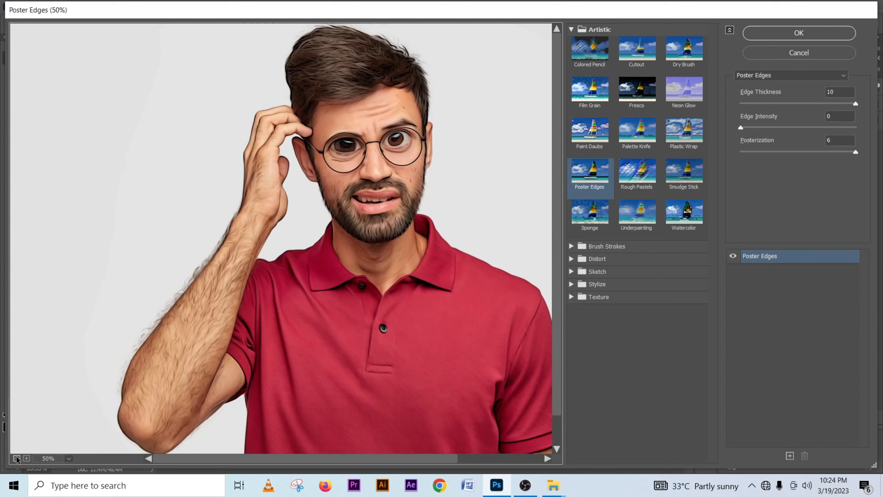
click(16, 458)
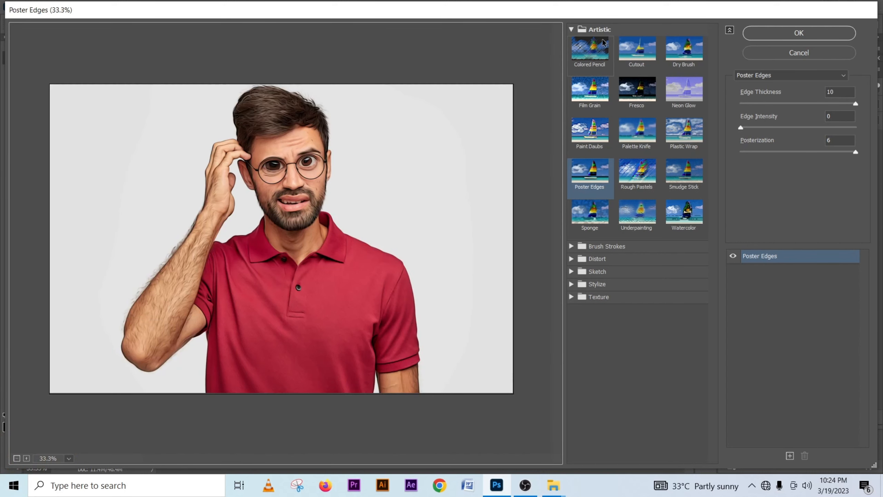
click(572, 29)
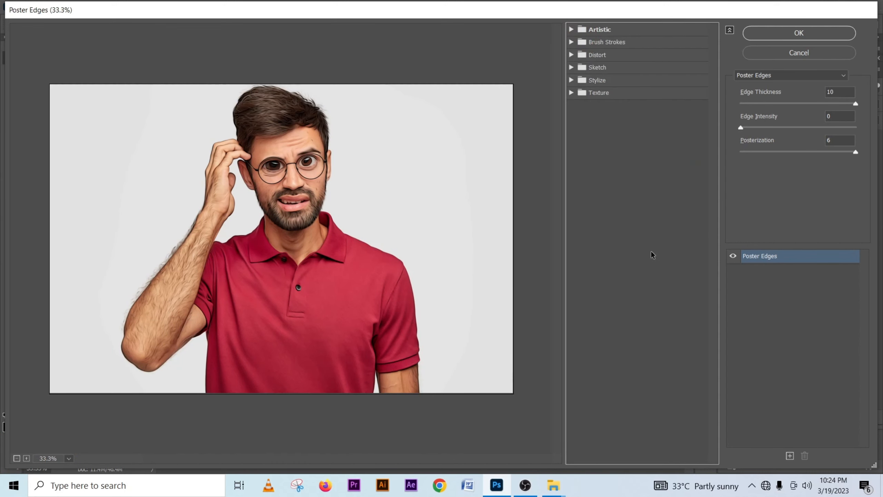
click(574, 29)
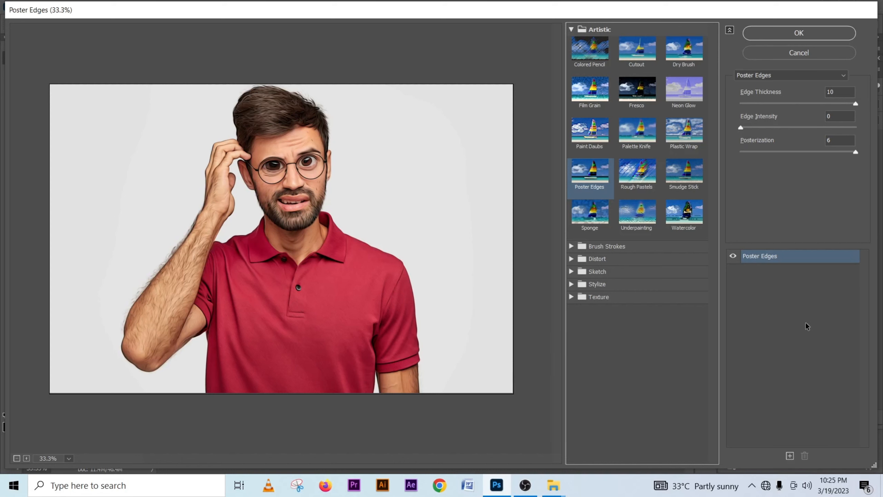
key(Return)
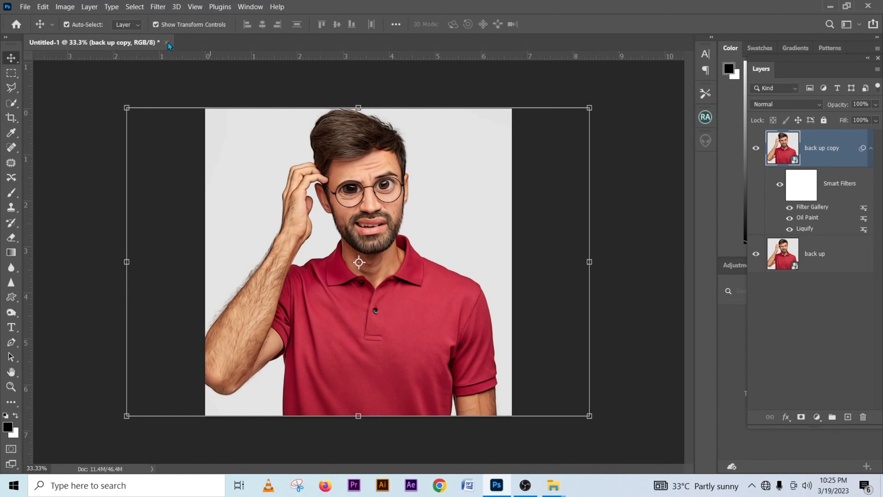
- Sharpen the back up copy layer with the Unsharp Mask filter at Amount 150% and Threshold 0
click(158, 8)
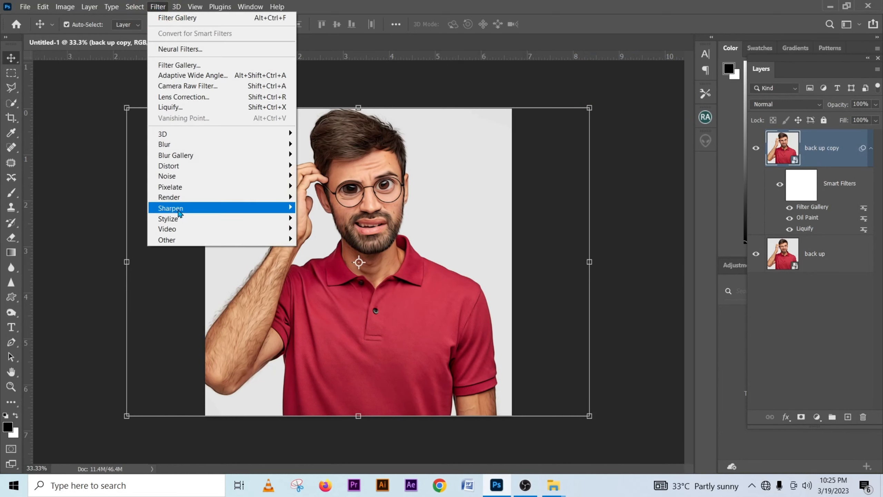
mouse_move(271, 208)
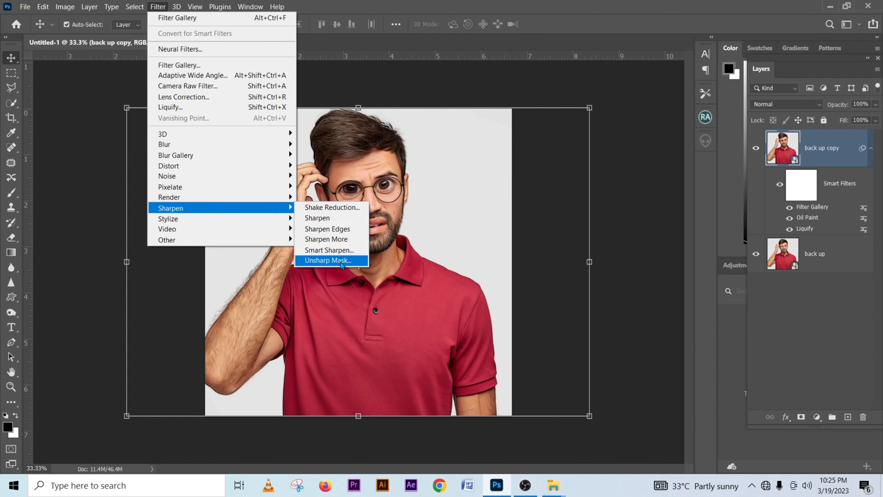
click(342, 263)
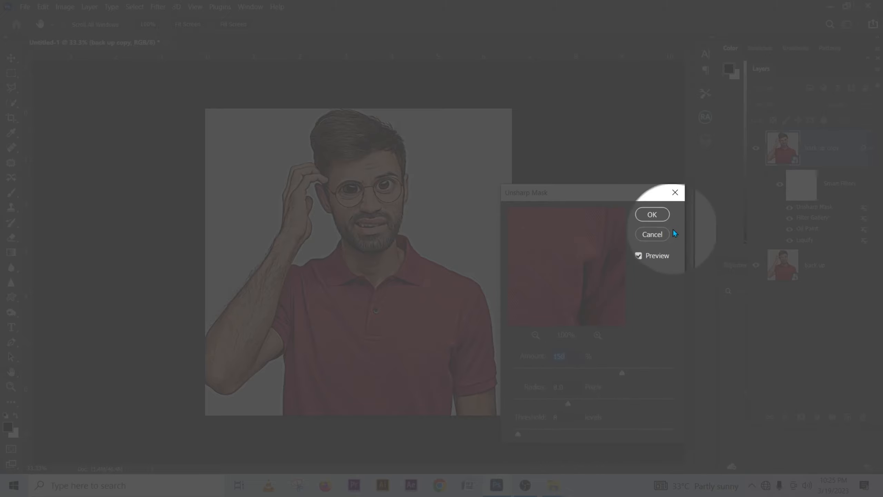
click(653, 215)
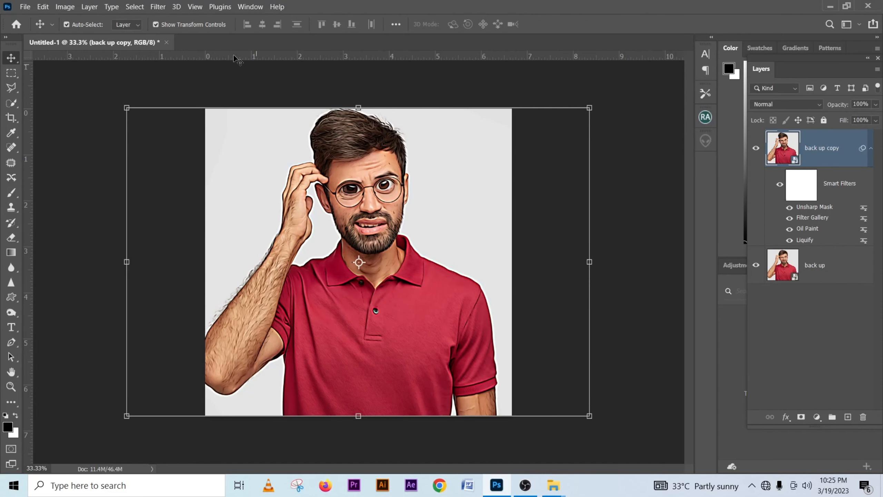
- Smooth the back up copy layer with the Surface Blur filter at Radius 20 pixels and Threshold 10 levels
click(155, 7)
mouse_move(279, 144)
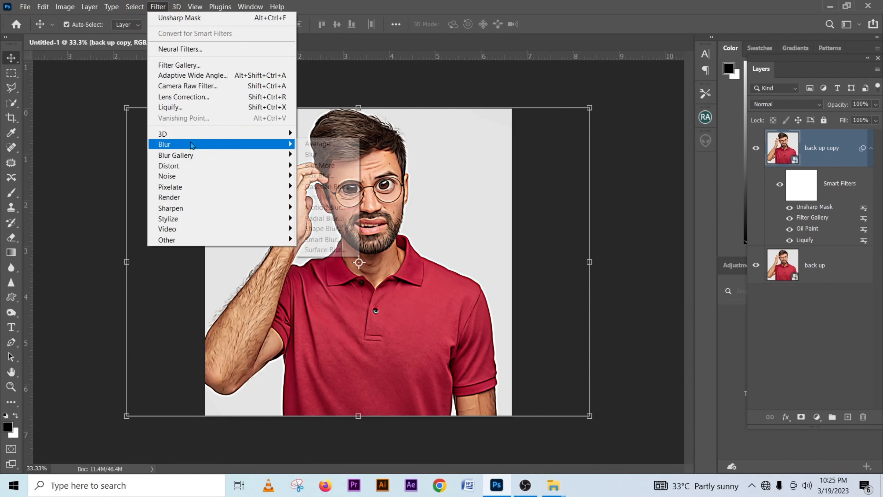
click(325, 249)
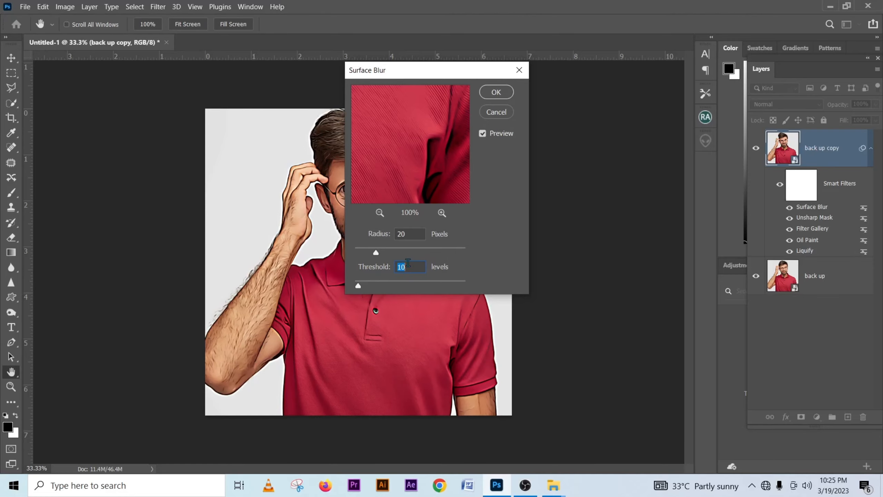
click(497, 93)
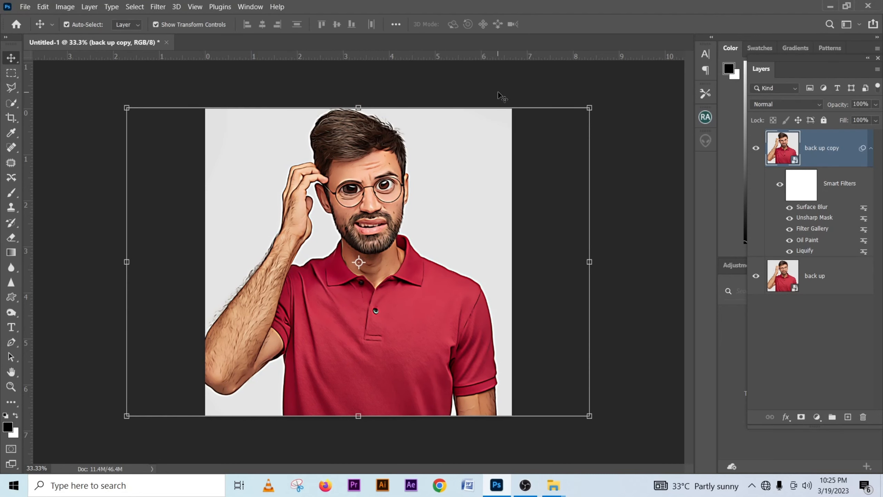
- Apply Smart Sharpen to the back up copy layer with Amount 150%, Radius 1.5 px, Reduce Noise 100% and Remove set to Lens Blur
click(163, 8)
mouse_move(197, 210)
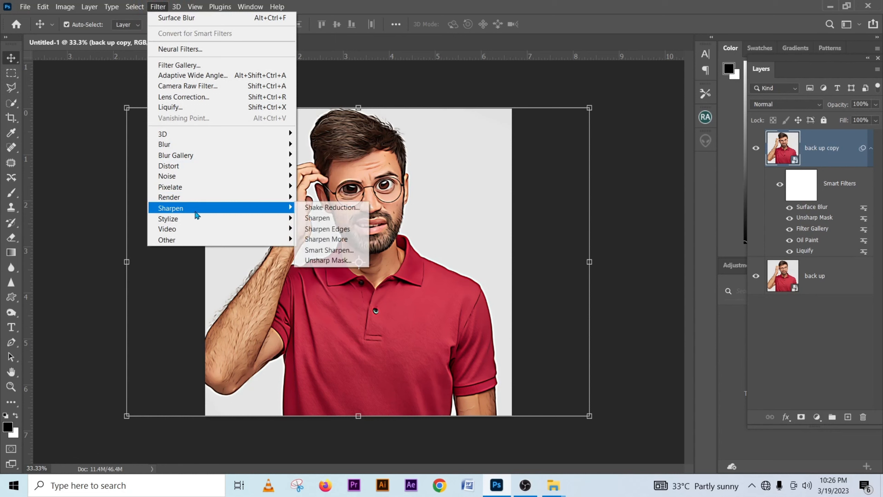
click(330, 251)
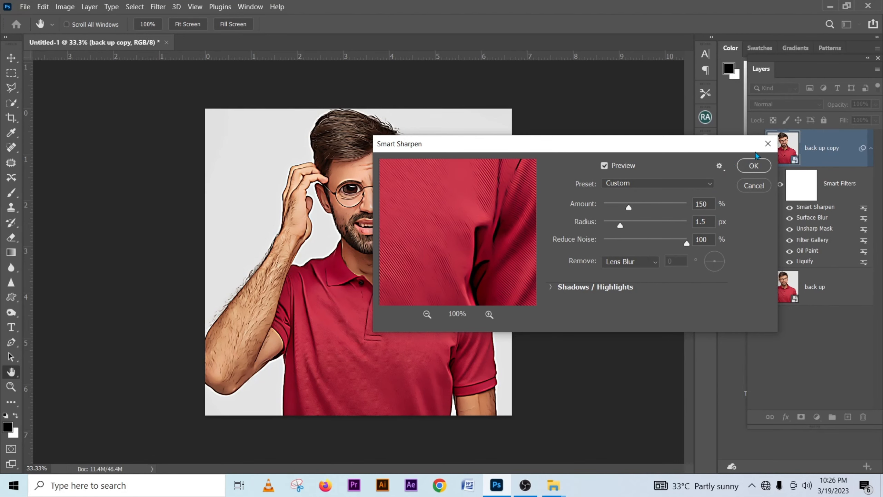
click(754, 166)
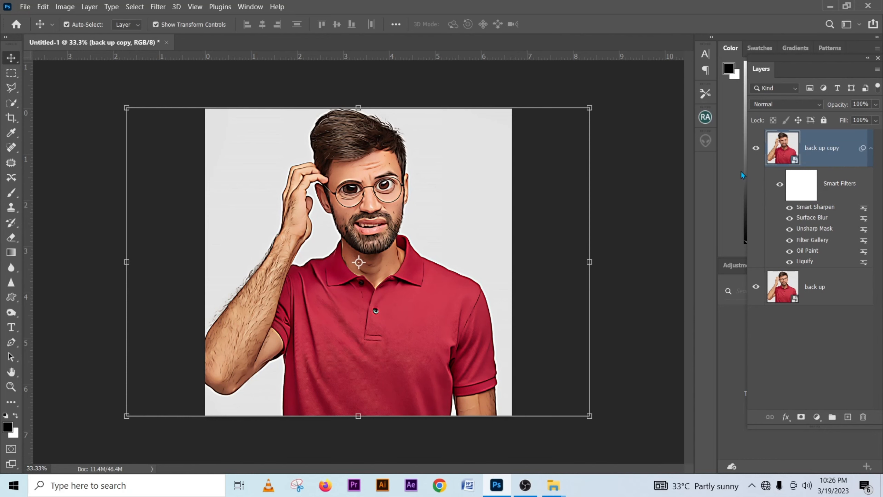
- Inspect the filtered face up close, collapse the back up copy layer's smart filter list and duplicate the layer
scroll(403, 185, up, 5)
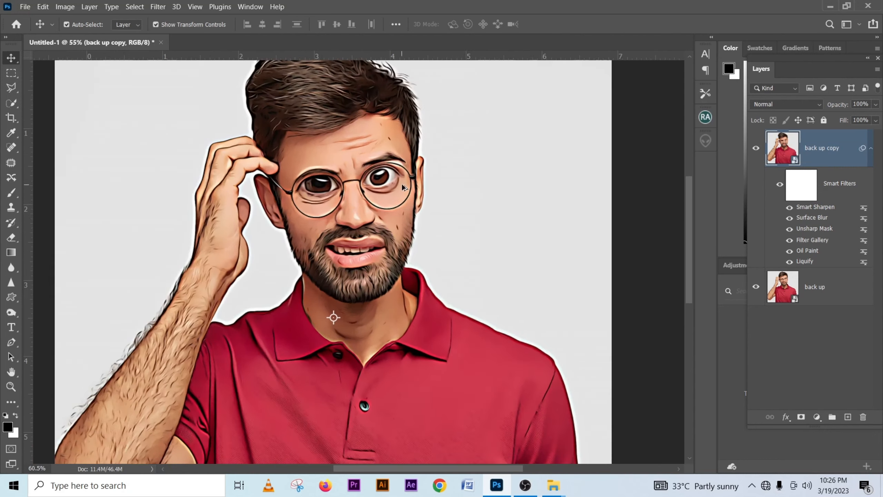
scroll(383, 200, up, 1)
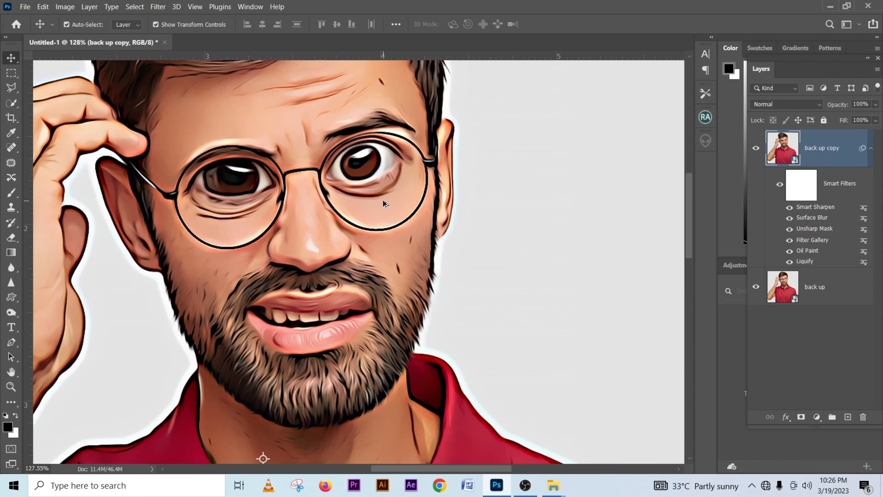
scroll(383, 200, down, 4)
scroll(383, 201, up, 4)
scroll(383, 200, down, 10)
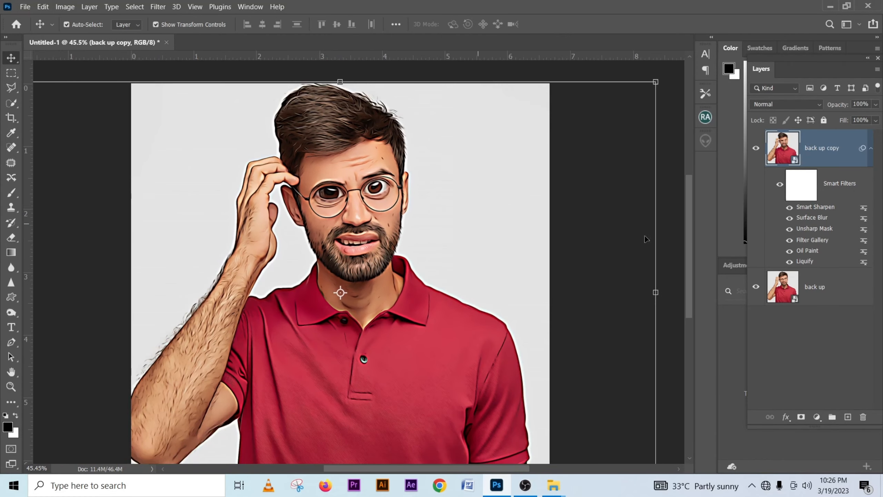
click(870, 147)
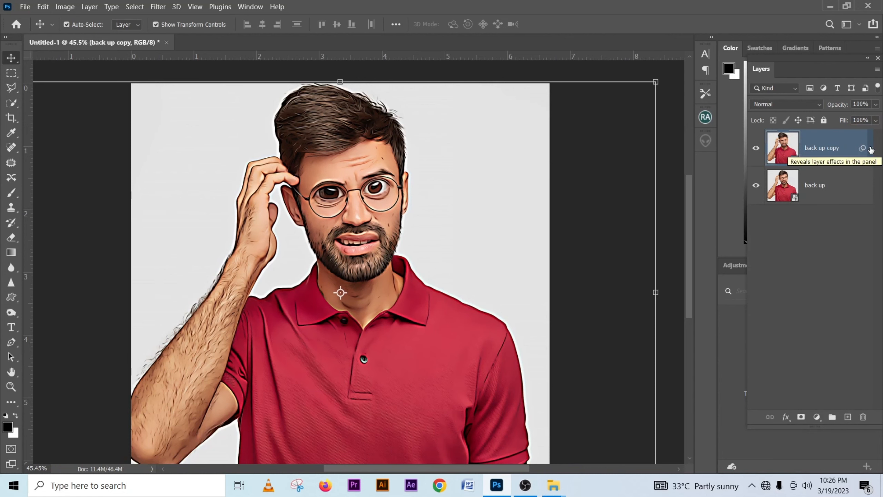
key(ctrl)
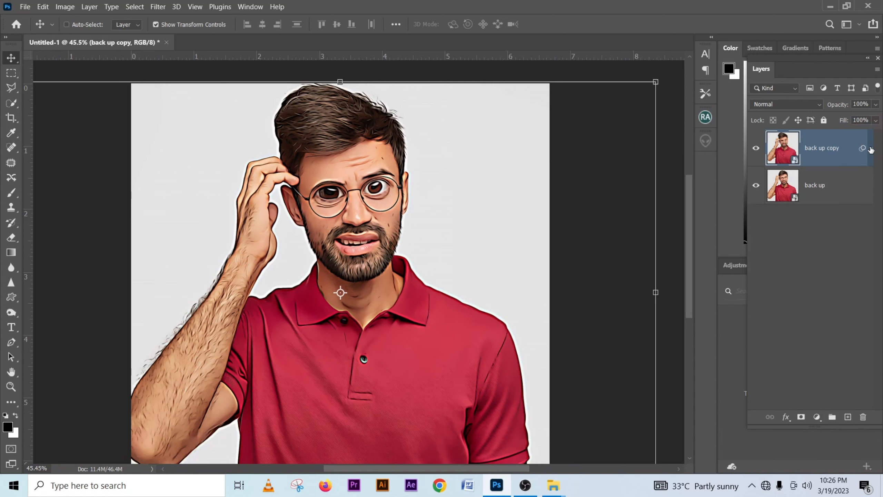
key(ctrl+j)
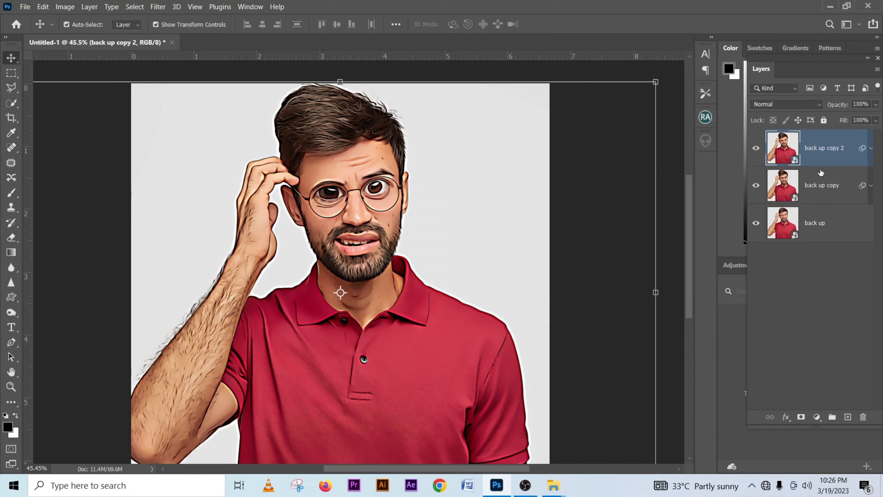
- Apply the Gaussian Blur filter to the back up copy 2 layer with a radius of 20 pixels
click(157, 6)
mouse_move(211, 144)
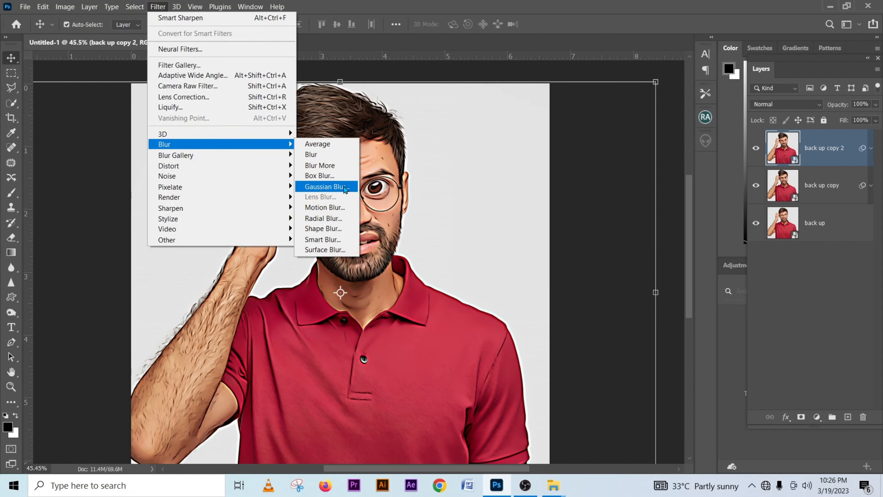
click(348, 187)
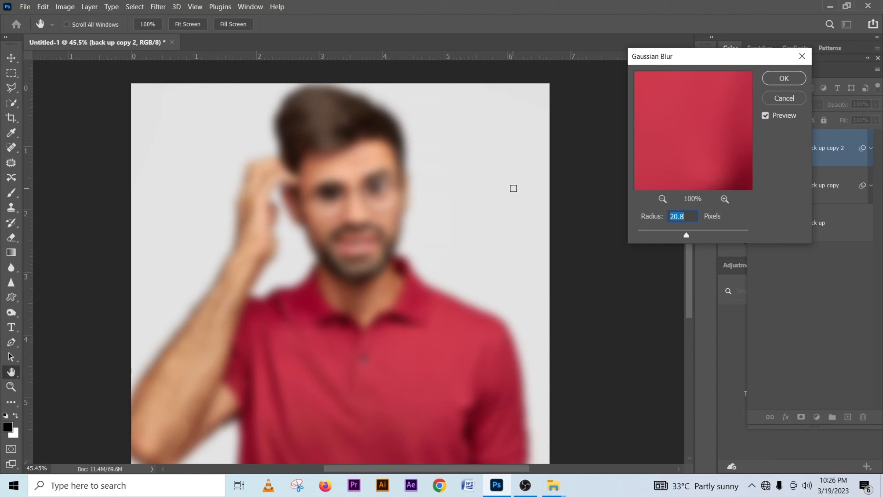
text(20)
click(778, 80)
key(v)
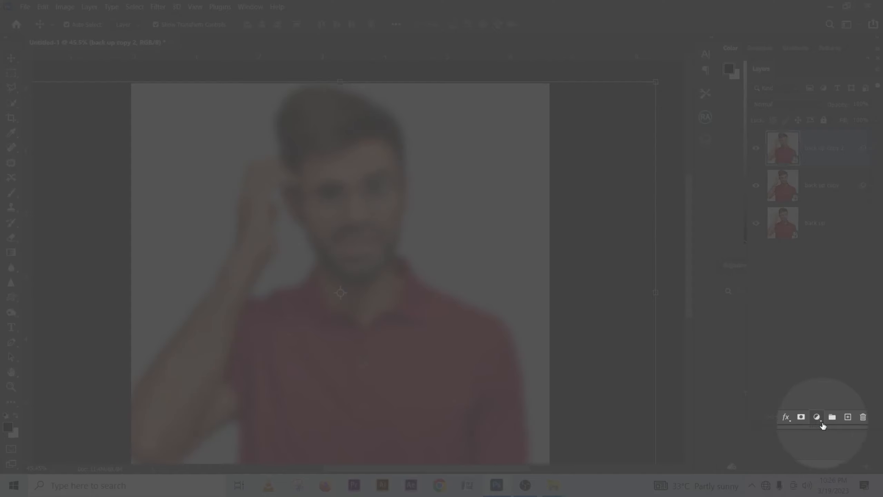
- Add an Invert adjustment layer above back up copy 2 and clip it to that layer
click(818, 418)
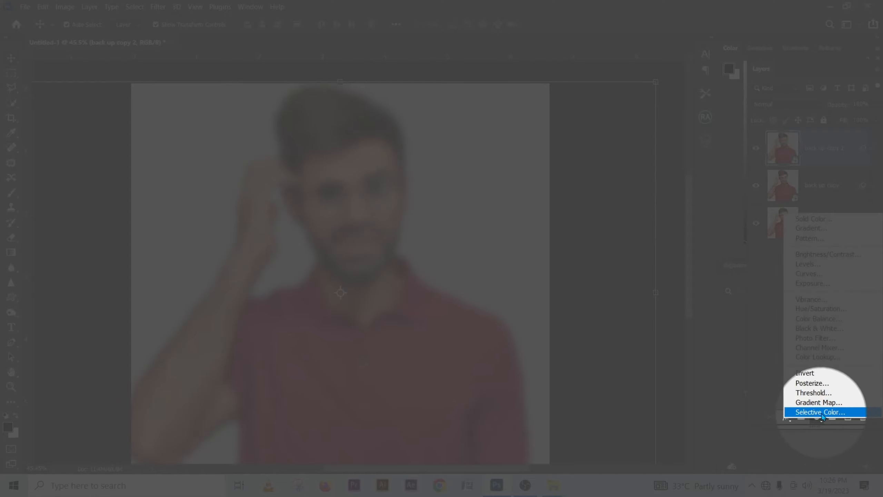
click(818, 376)
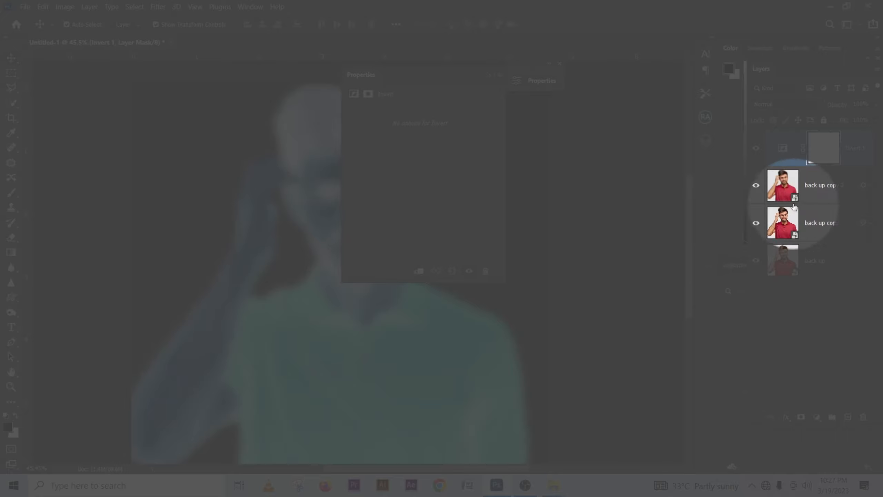
click(418, 270)
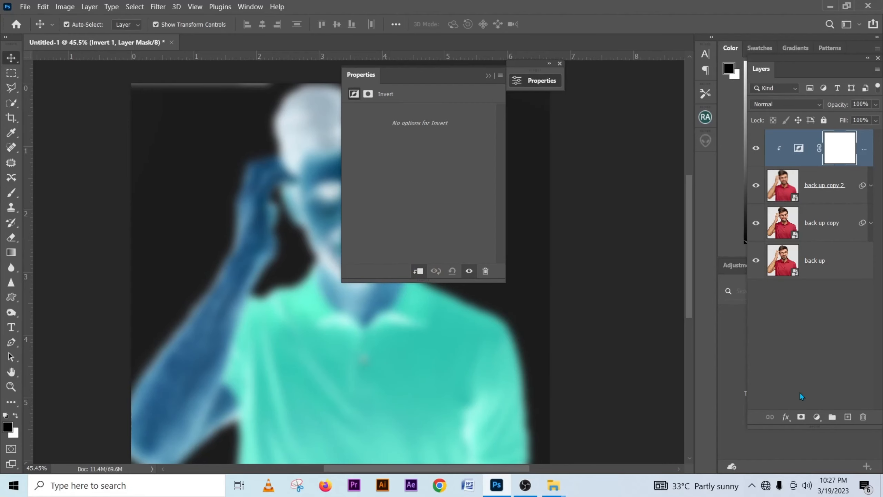
- Add a Black & White adjustment layer with the Default preset, clip it to the blurred layer and collapse its properties
click(816, 419)
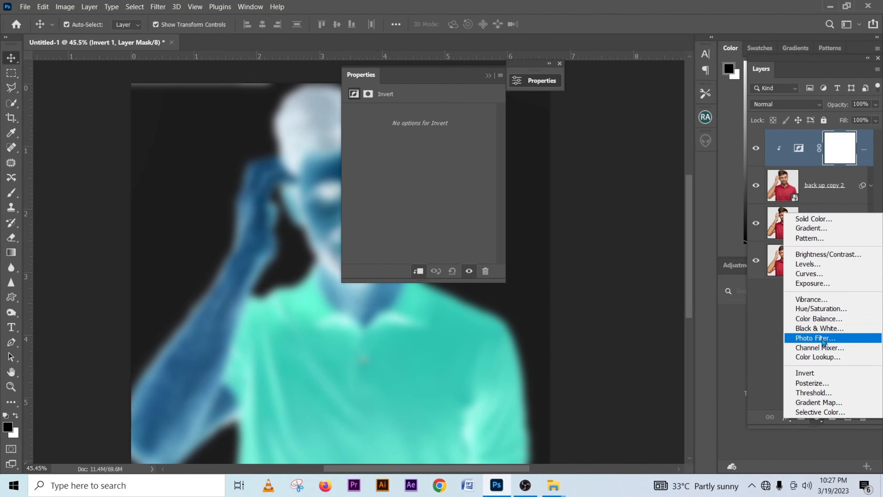
click(820, 328)
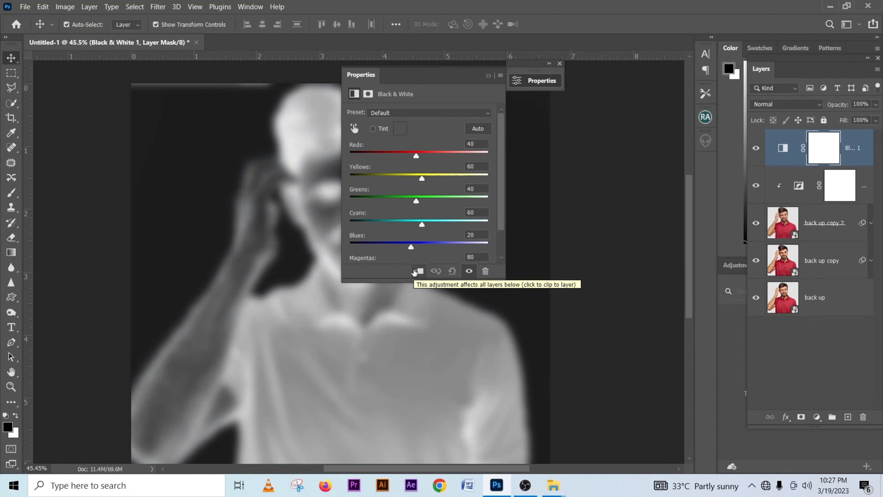
click(415, 272)
click(488, 75)
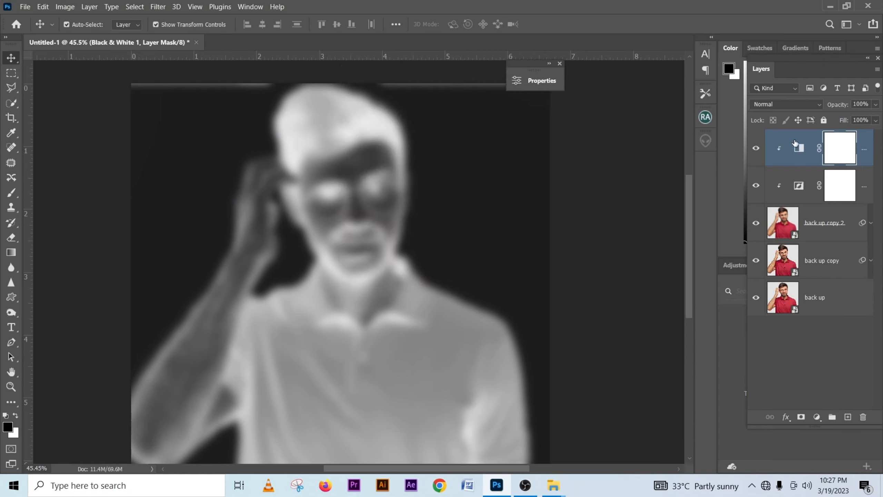
- Group the Black & White and Invert adjustment layers together with the back up copy 2 layer
click(865, 142)
click(829, 224)
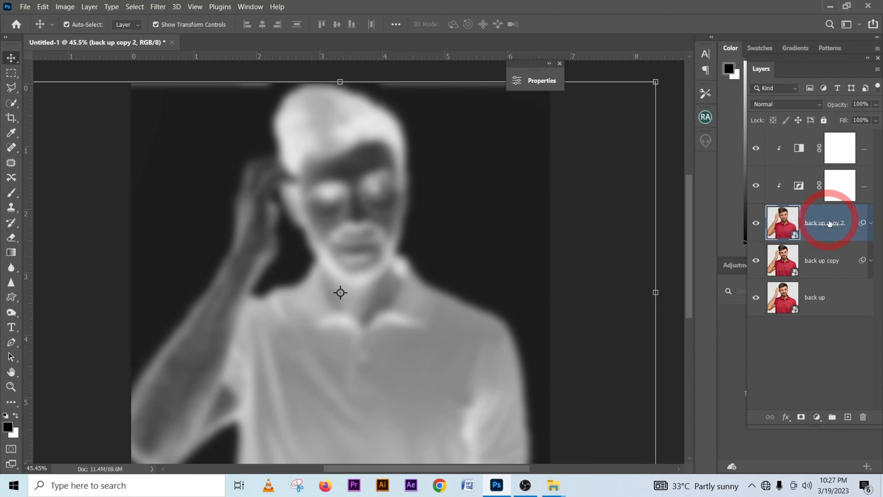
click(868, 144)
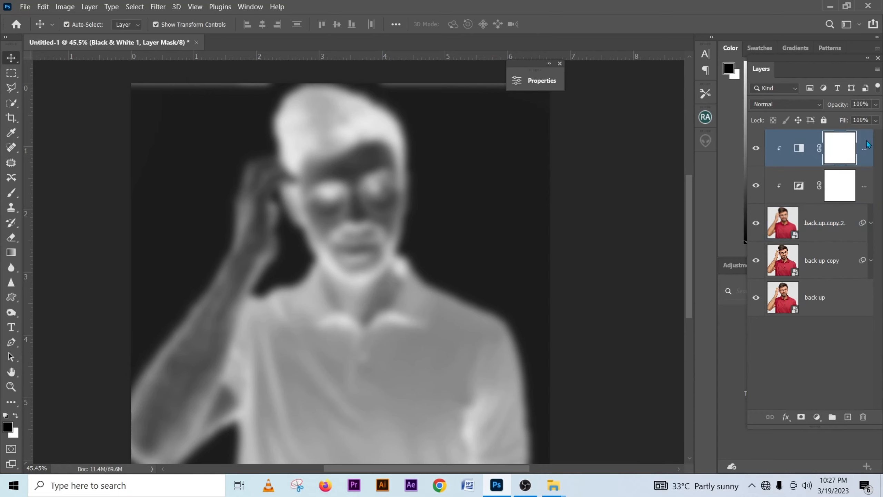
shift+click(830, 231)
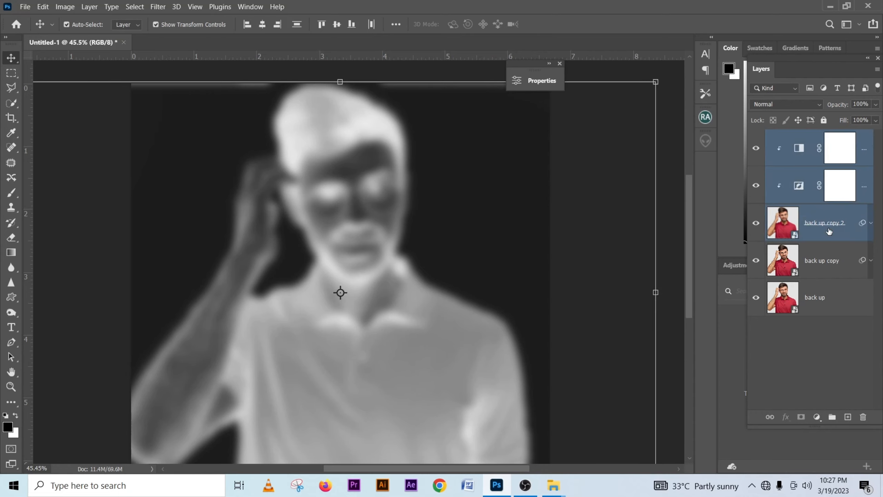
key(ctrl+g)
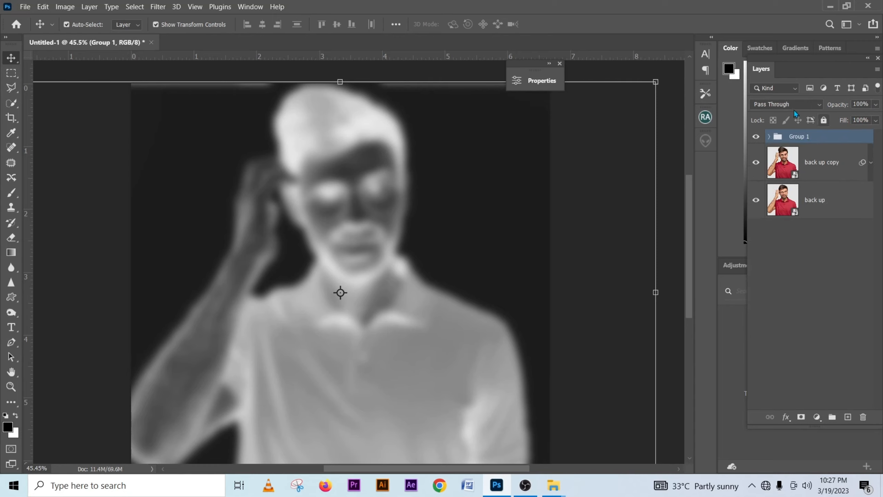
- Set the group's blend mode to Overlay and compare the image with the group hidden and shown
click(786, 105)
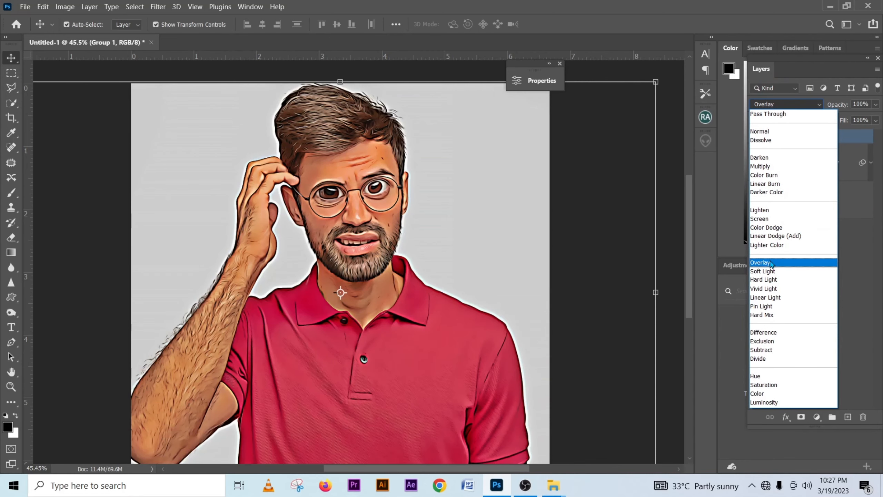
click(770, 260)
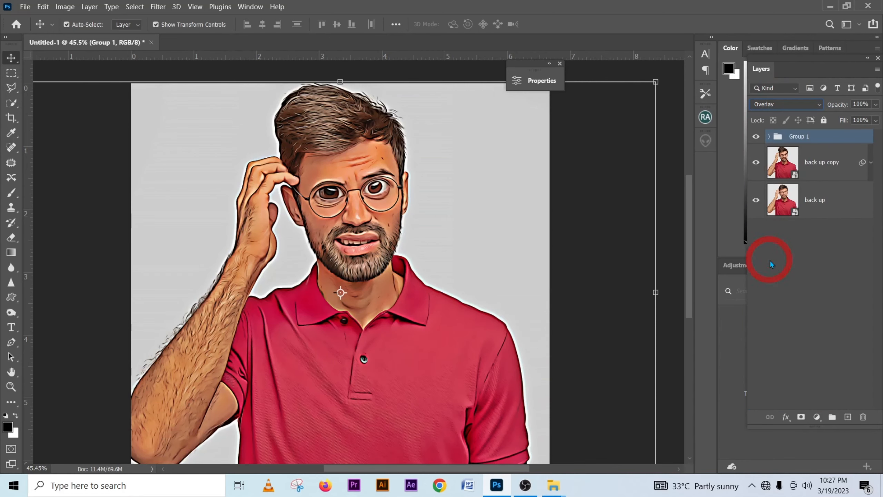
click(756, 136)
click(756, 137)
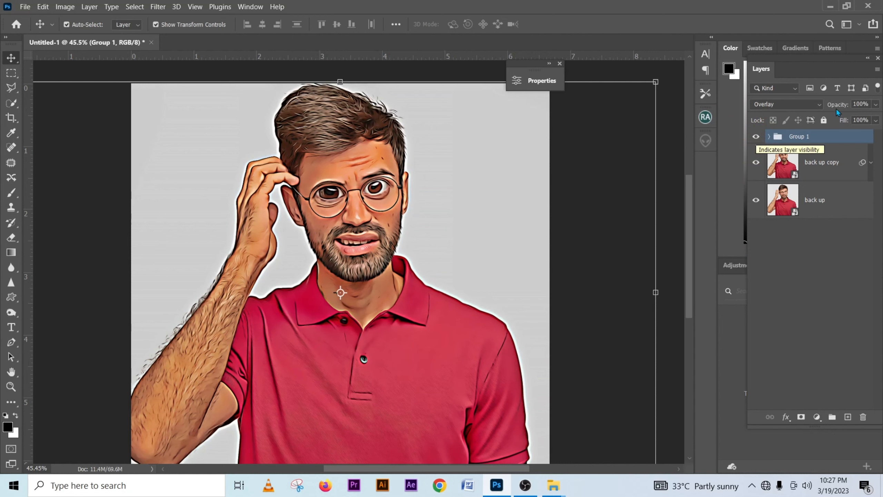
- Reduce the group's opacity to 40% and compare the image with and without the group
click(876, 104)
drag(860, 119, 844, 116)
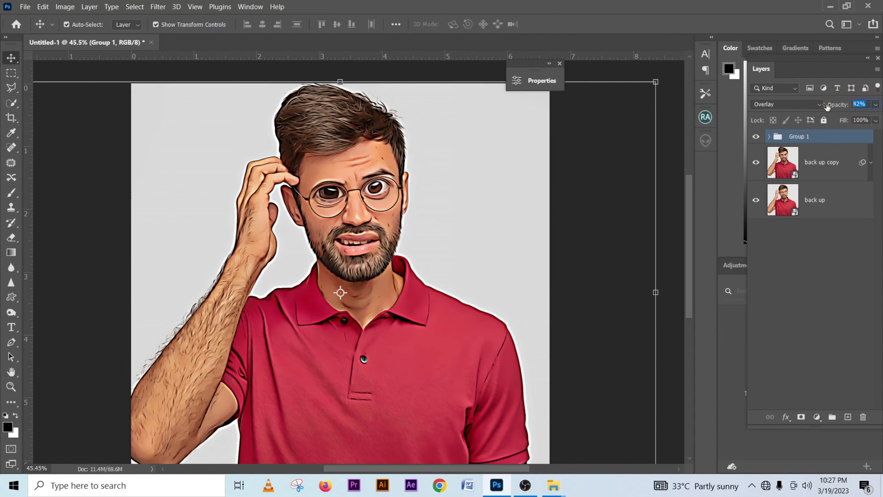
text(40)
click(757, 137)
click(757, 138)
click(757, 137)
click(757, 138)
- Stamp all visible layers onto a new layer above Group 1 and apply a High Pass filter with a 4.1-pixel radius
key(ctrl+shift+alt+e)
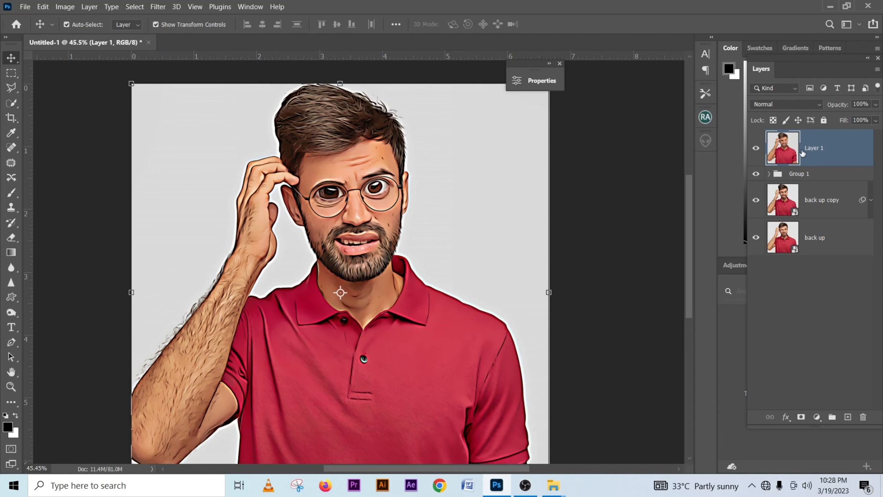
click(158, 6)
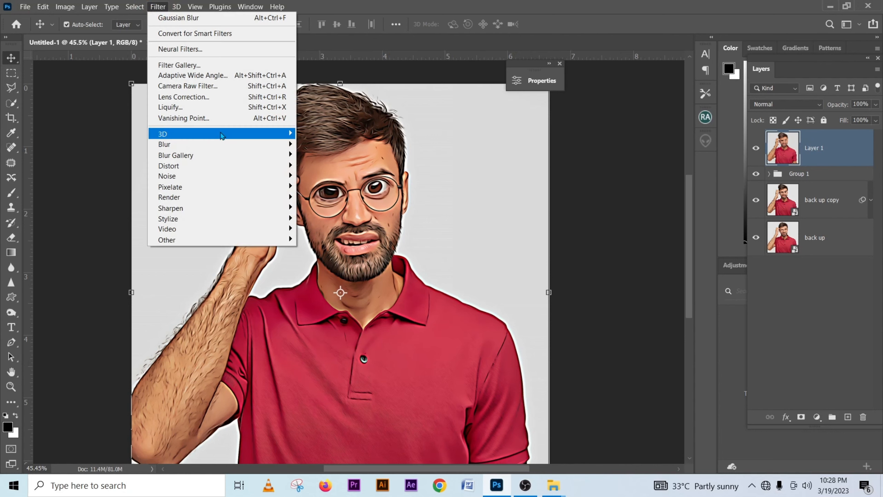
click(215, 239)
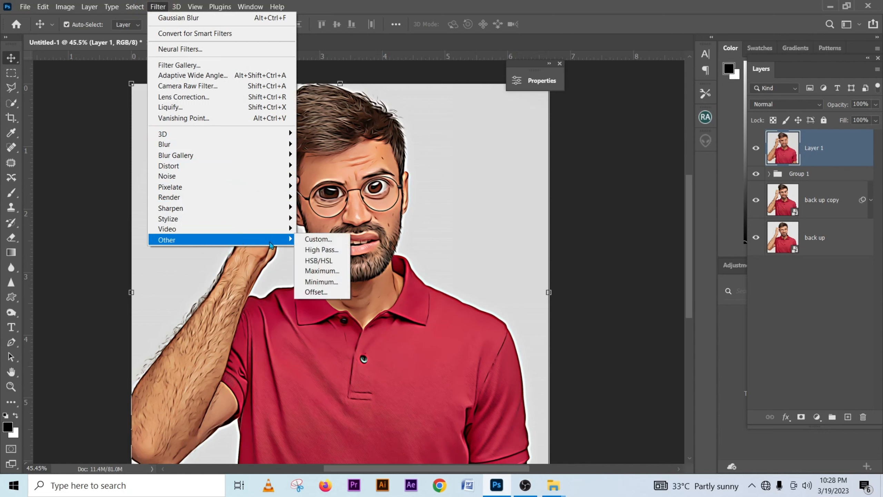
click(322, 251)
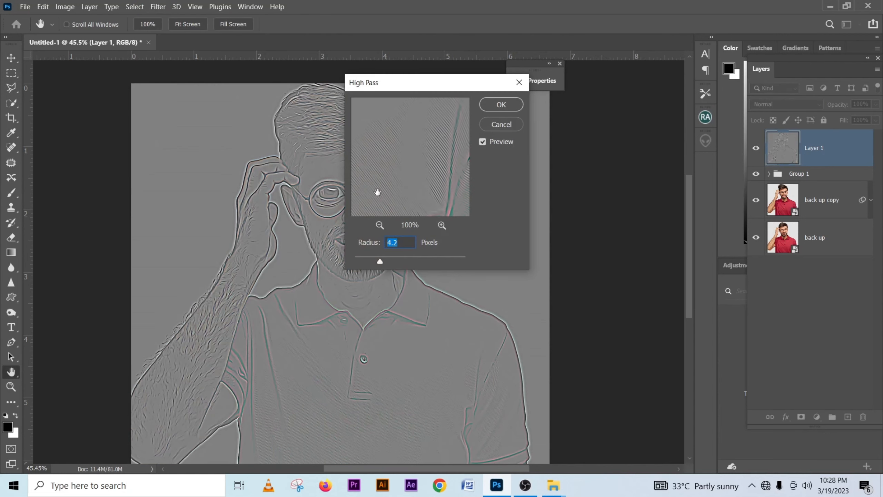
drag(405, 84, 481, 110)
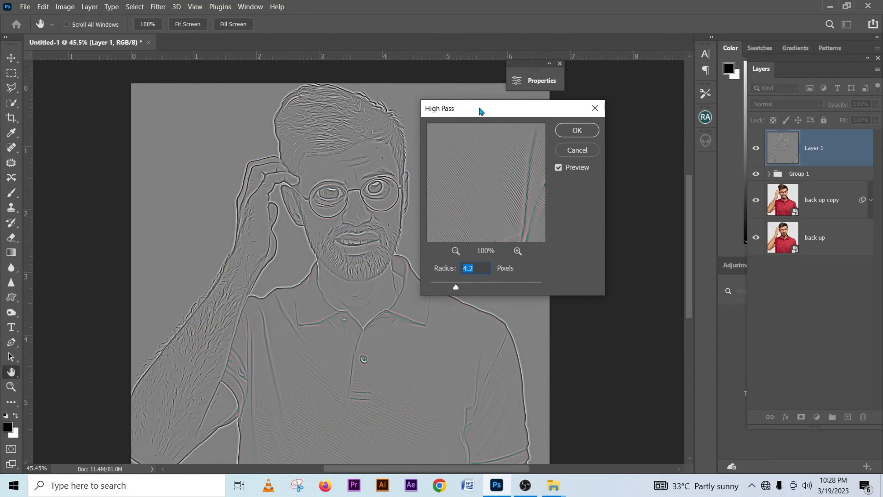
click(438, 286)
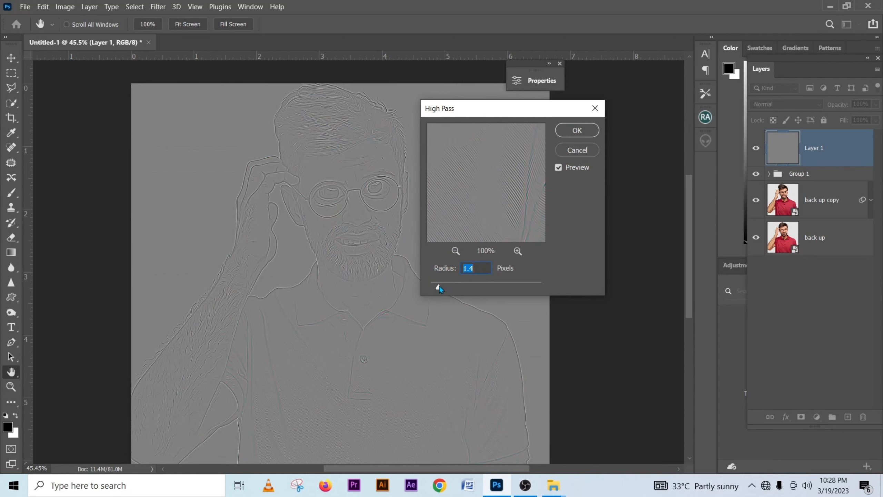
click(465, 286)
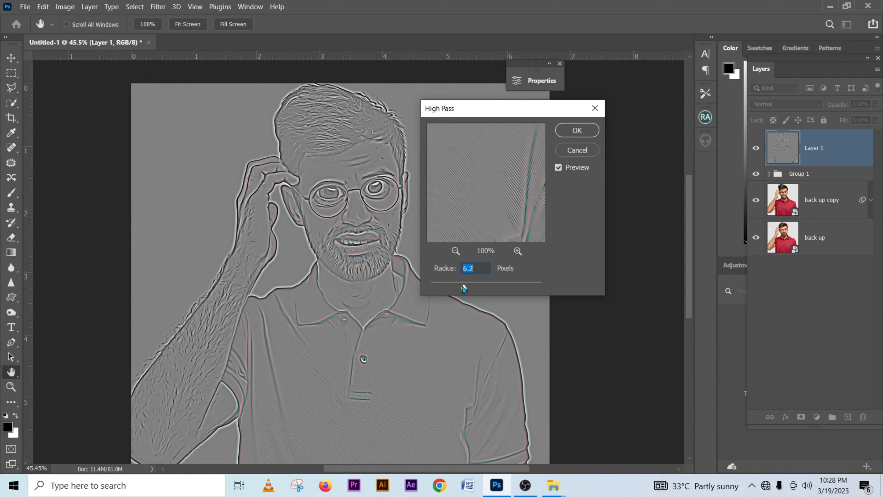
drag(465, 286, 455, 287)
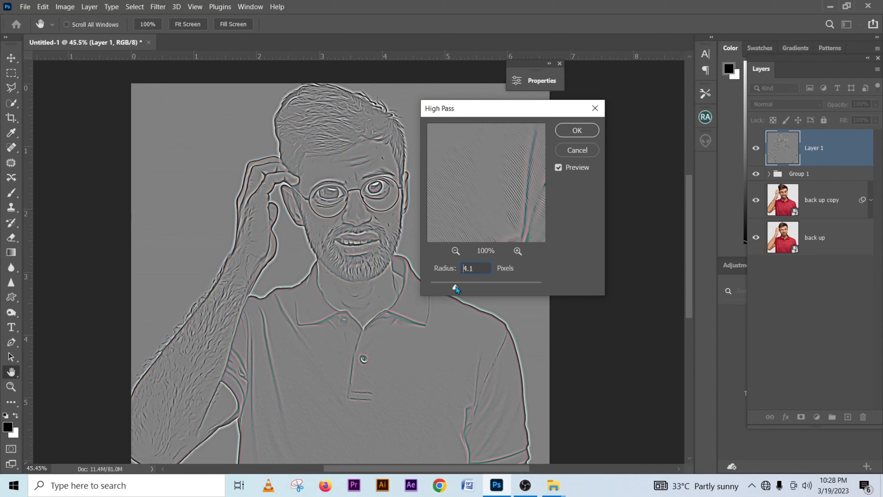
click(569, 130)
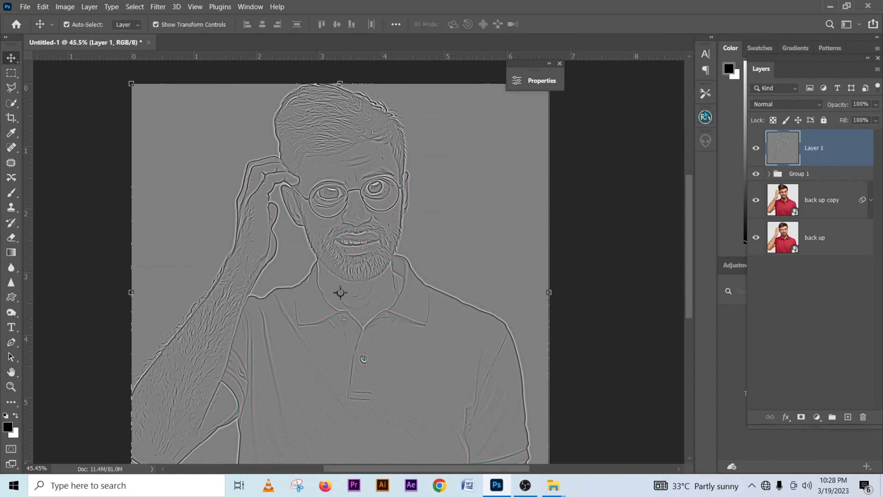
- Try the Soft Light, Vivid Light and Linear Light blend modes on the High Pass layer
click(756, 105)
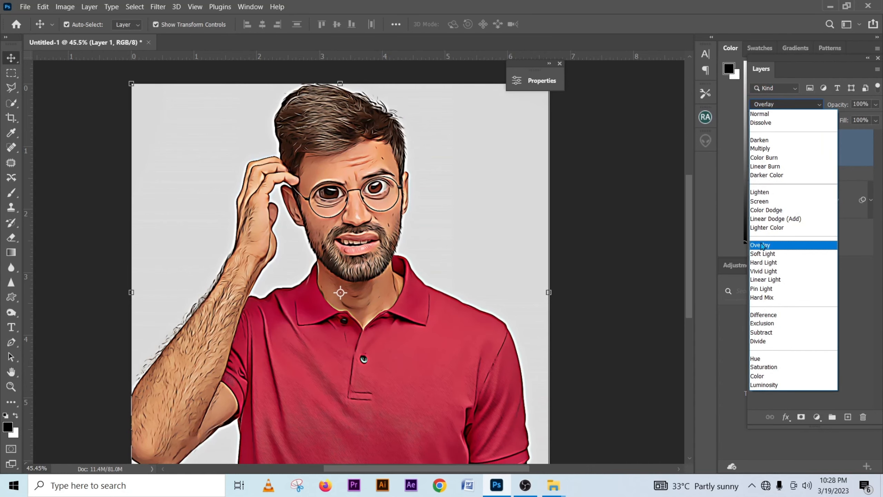
click(658, 197)
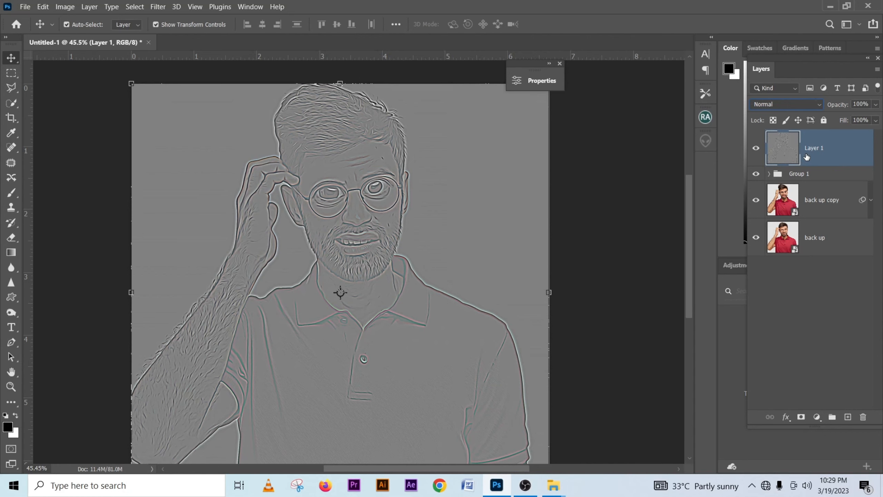
click(788, 104)
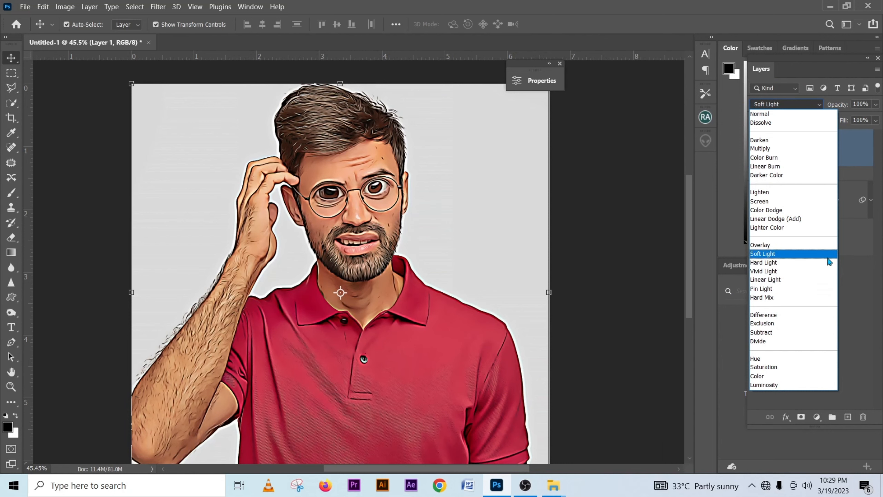
click(807, 253)
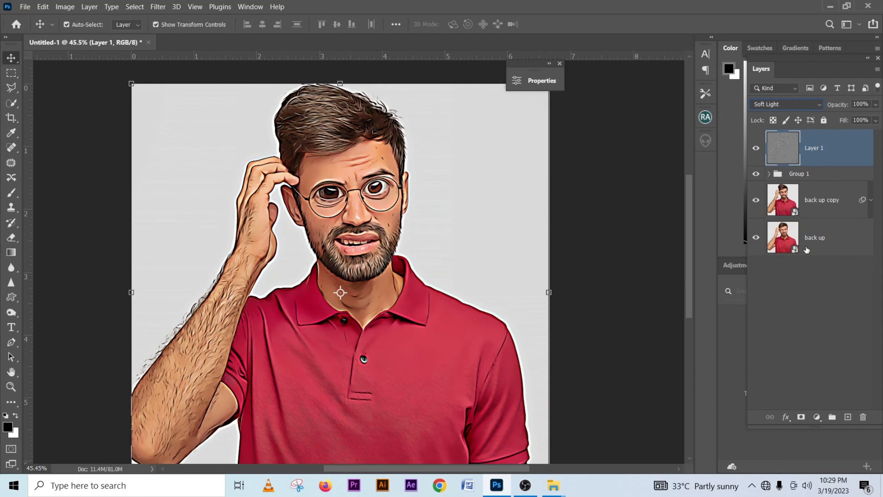
key(shift+plus)
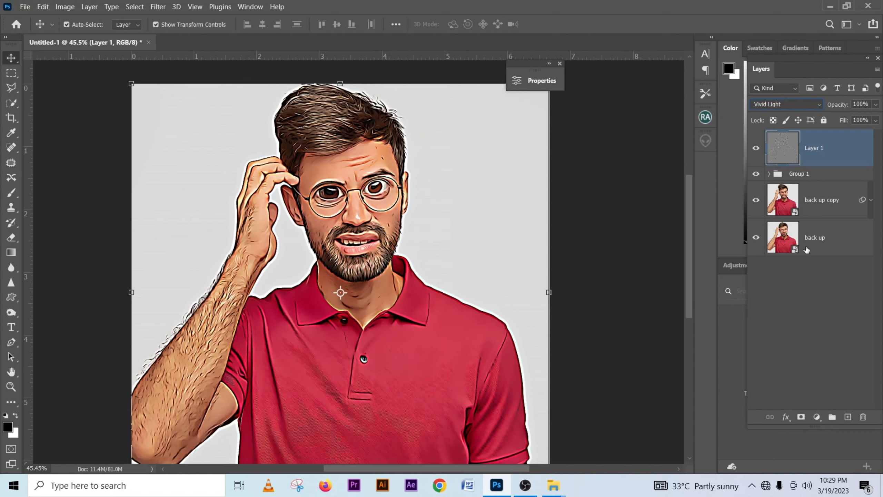
click(763, 108)
click(772, 281)
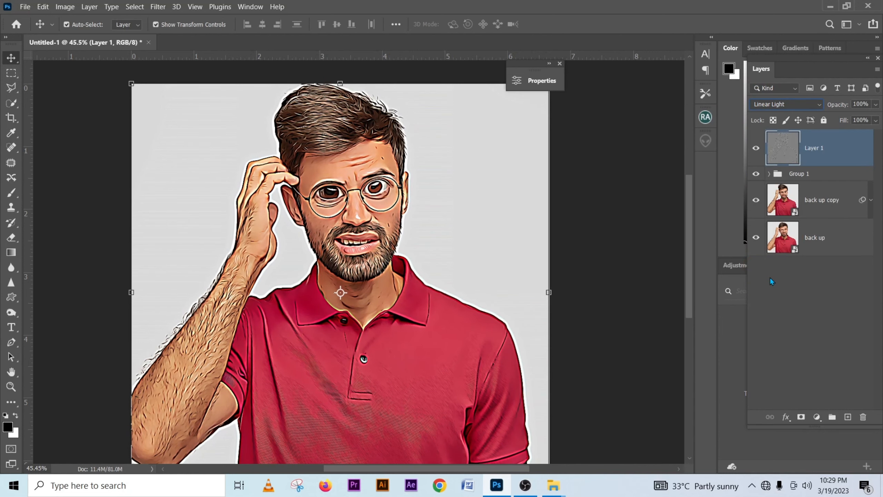
- Set the High Pass layer to Overlay at 36% opacity and compare the image with the layer hidden and shown
click(773, 105)
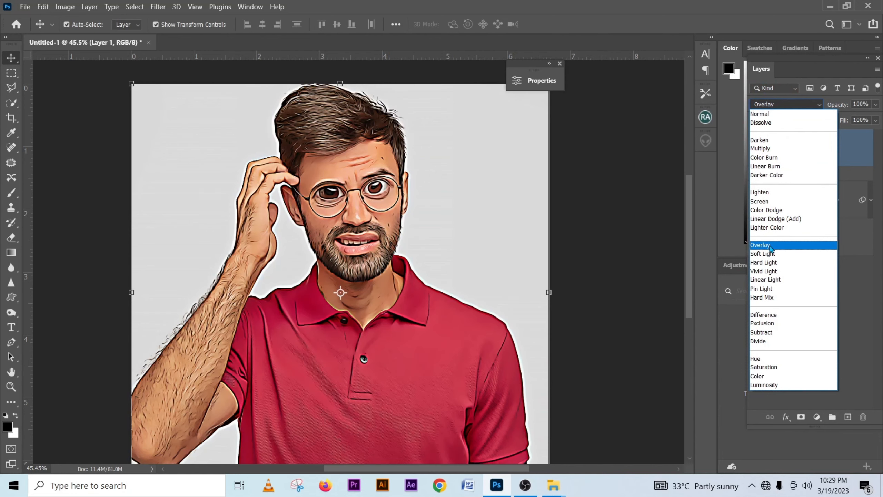
click(773, 245)
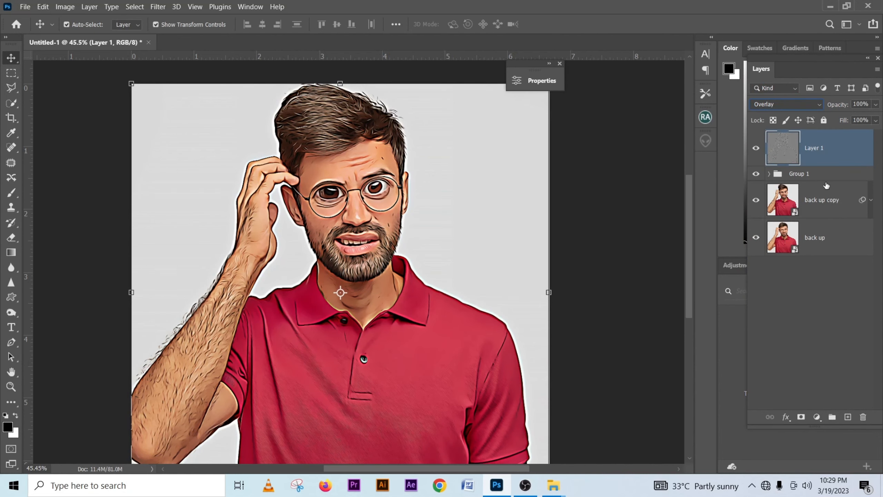
drag(876, 104, 841, 116)
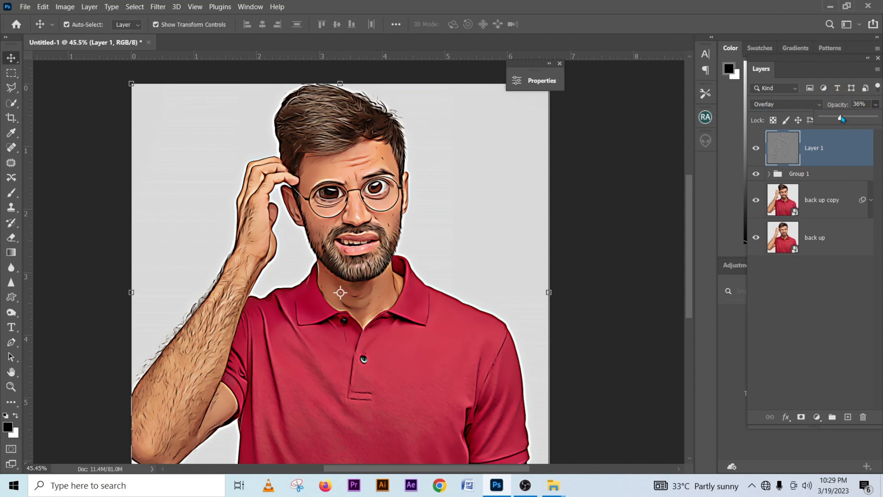
click(756, 148)
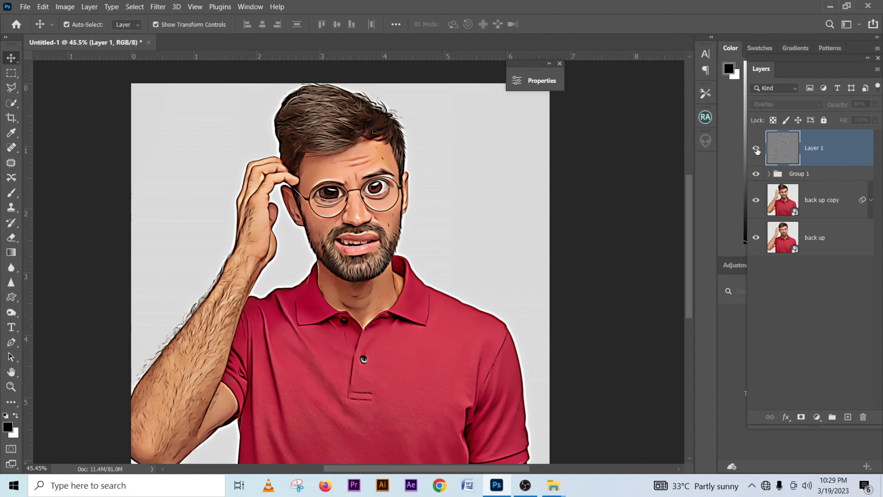
click(756, 148)
click(756, 148)
click(757, 148)
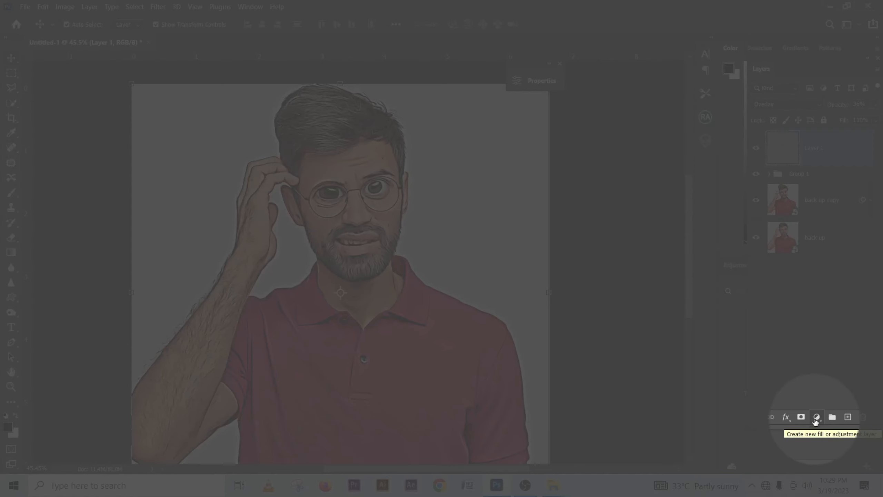
- Add a Vibrance adjustment layer above the High Pass layer with Vibrance +35 and Saturation +8
click(815, 419)
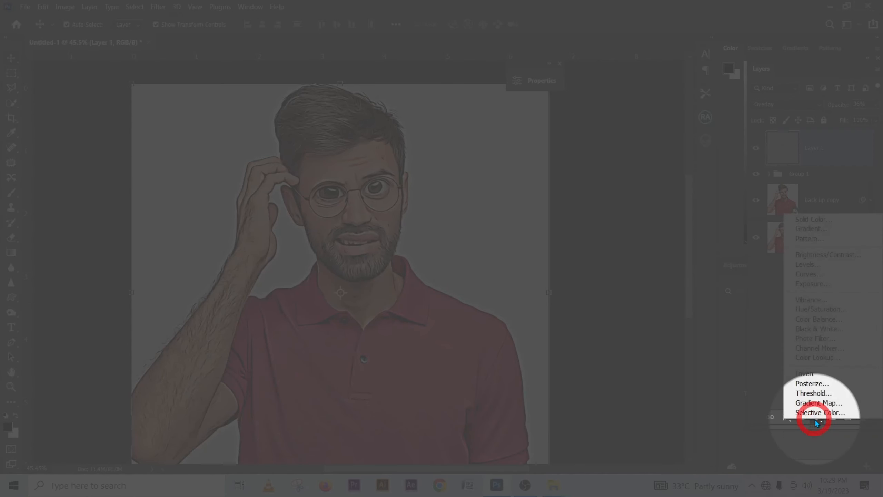
click(811, 300)
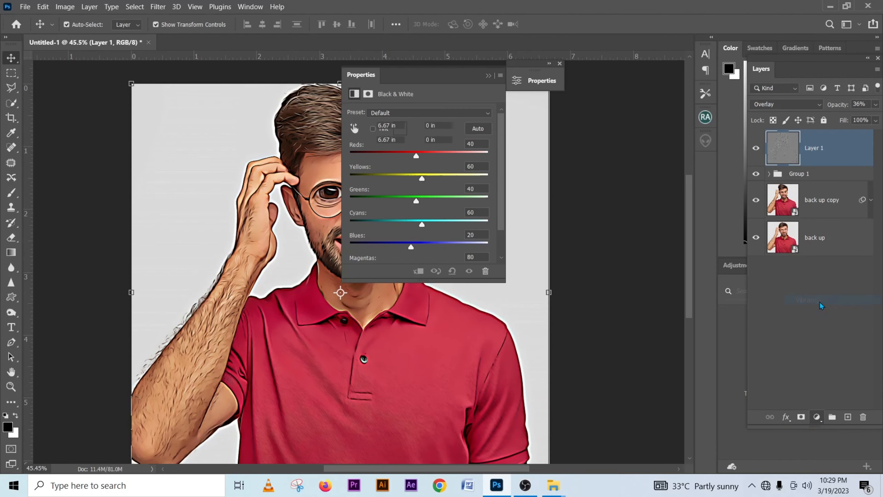
drag(432, 80, 568, 80)
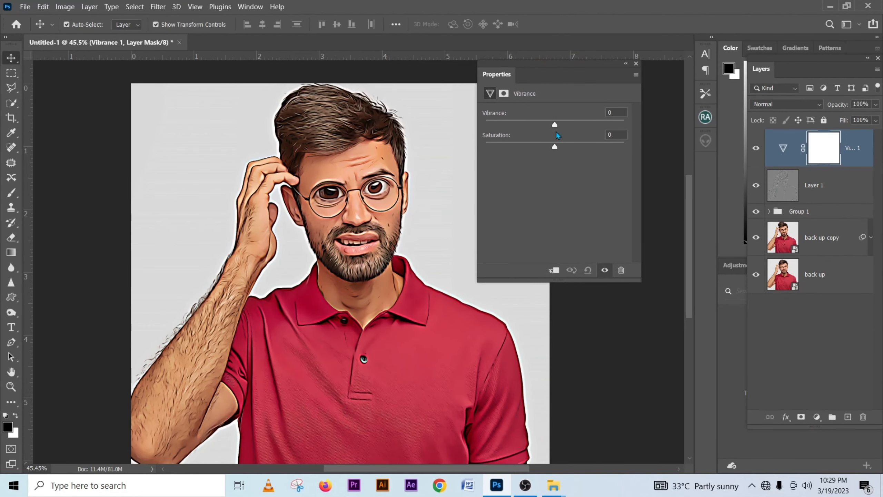
drag(555, 124, 586, 128)
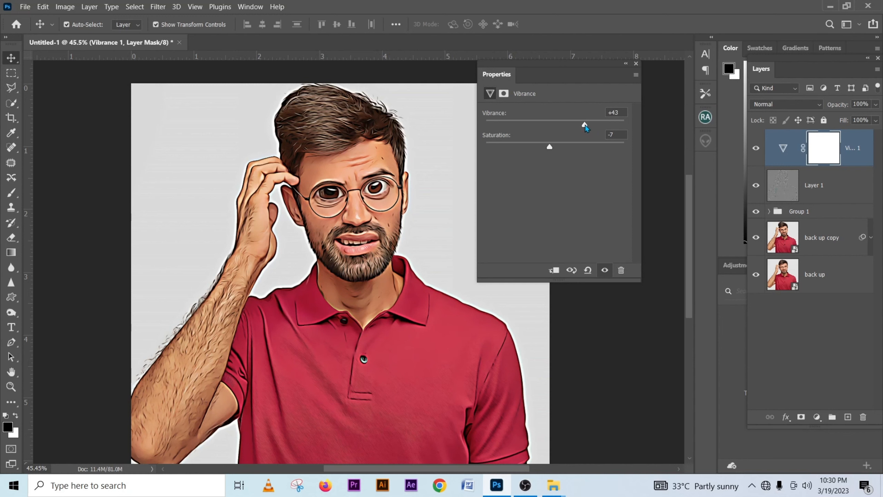
drag(587, 128, 610, 129)
drag(609, 129, 566, 150)
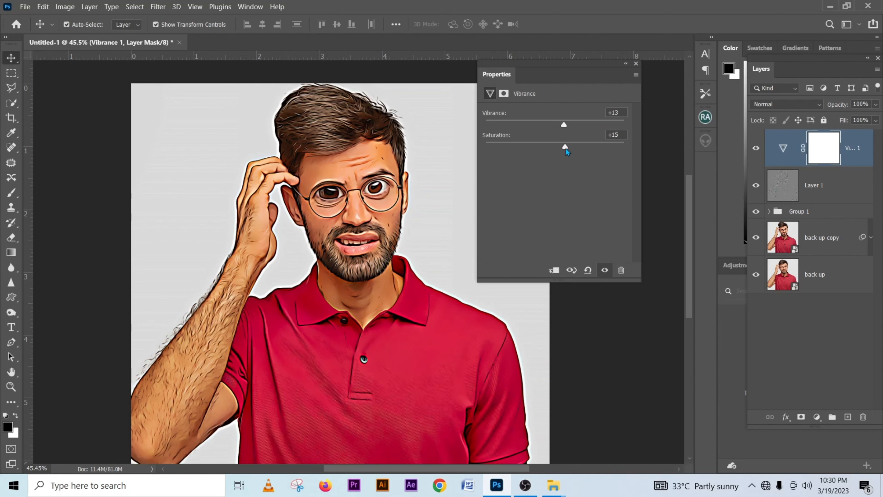
drag(567, 152, 578, 126)
- Compare the whole image with the Vibrance adjustment hidden and shown, and close its properties
click(756, 149)
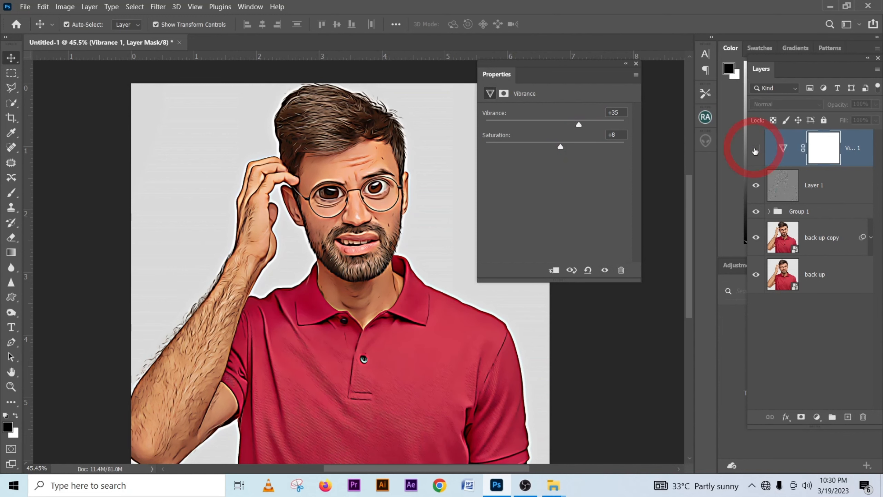
click(756, 149)
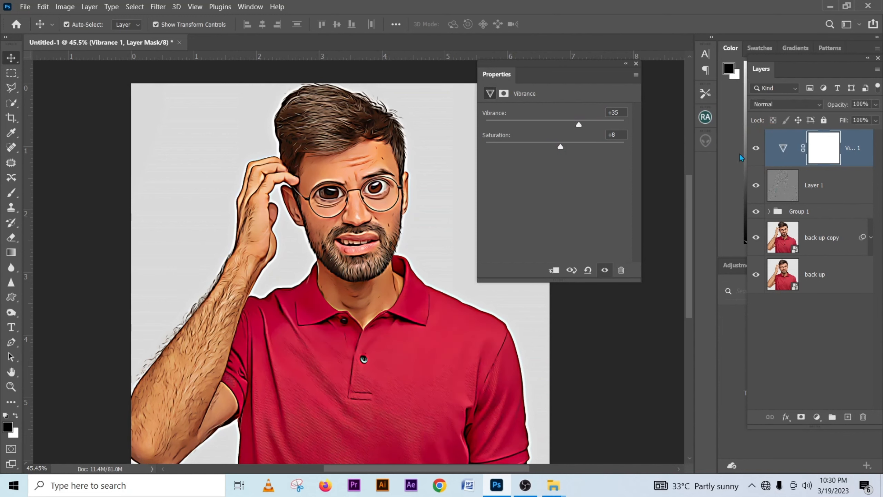
scroll(349, 180, down, 2)
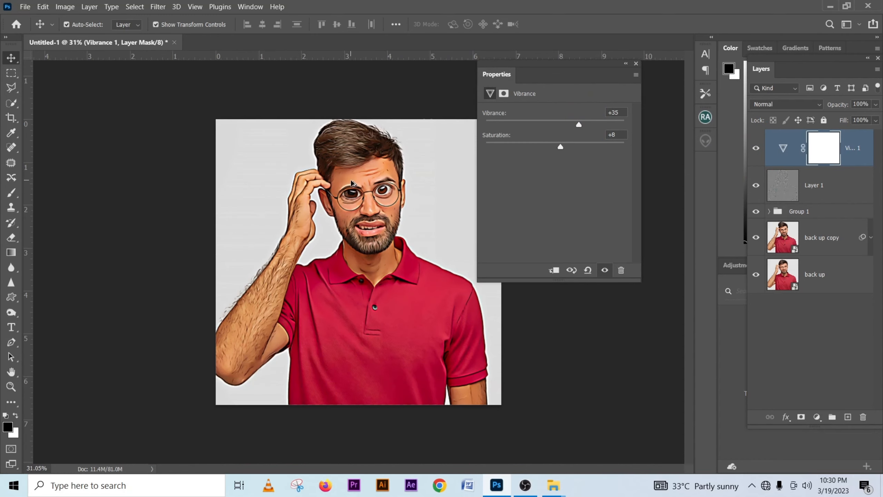
scroll(352, 182, down, 1)
click(635, 63)
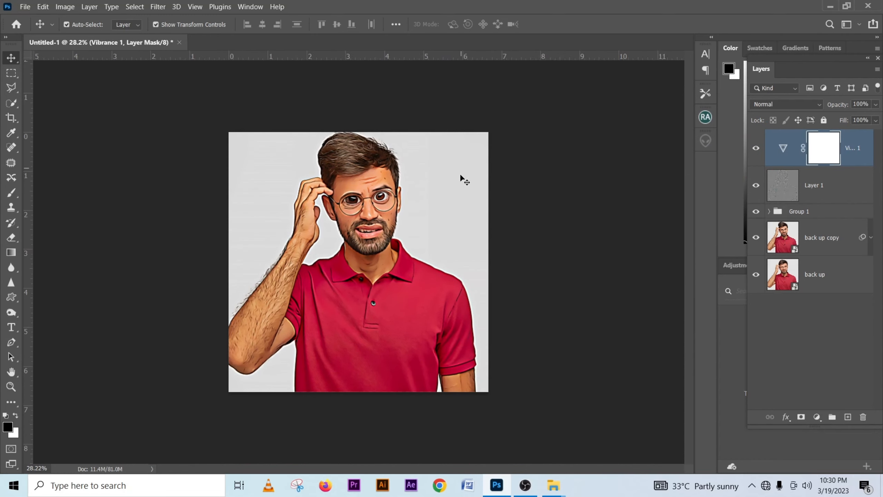
scroll(459, 173, down, 1)
click(756, 149)
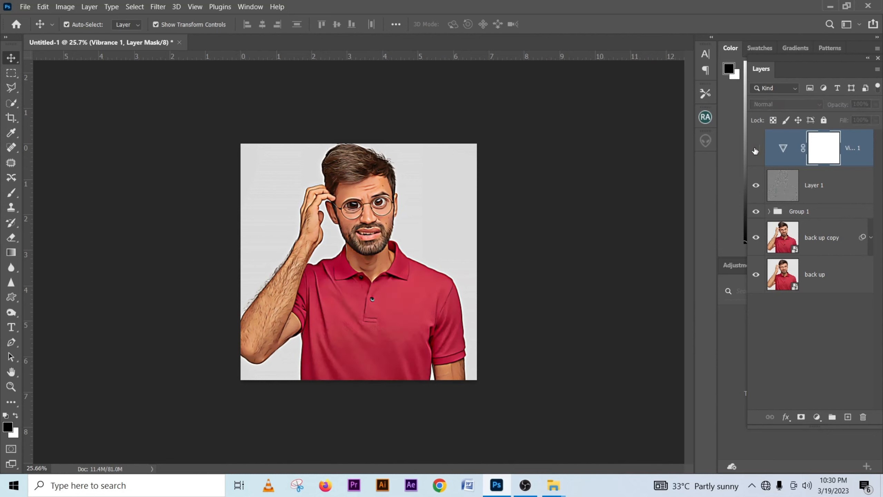
click(755, 150)
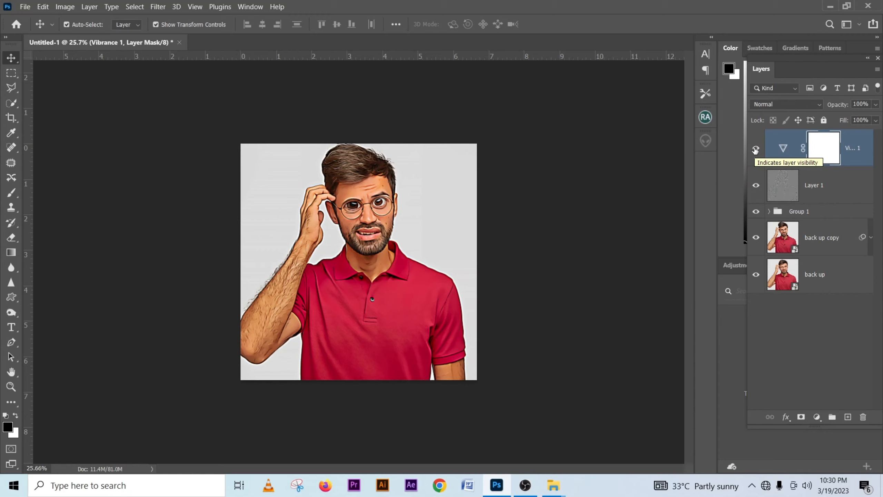
- Show only the original back up layer, and reveal and select the filtered back up copy to compare the two
alt+click(757, 275)
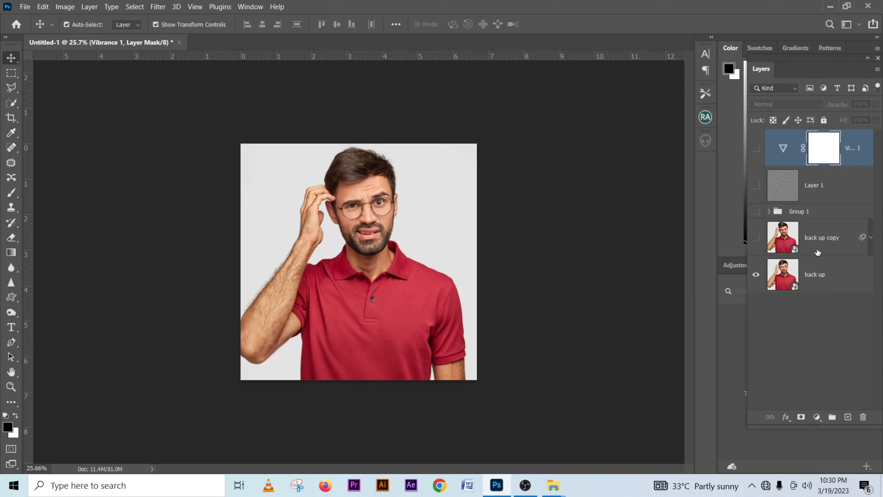
click(757, 237)
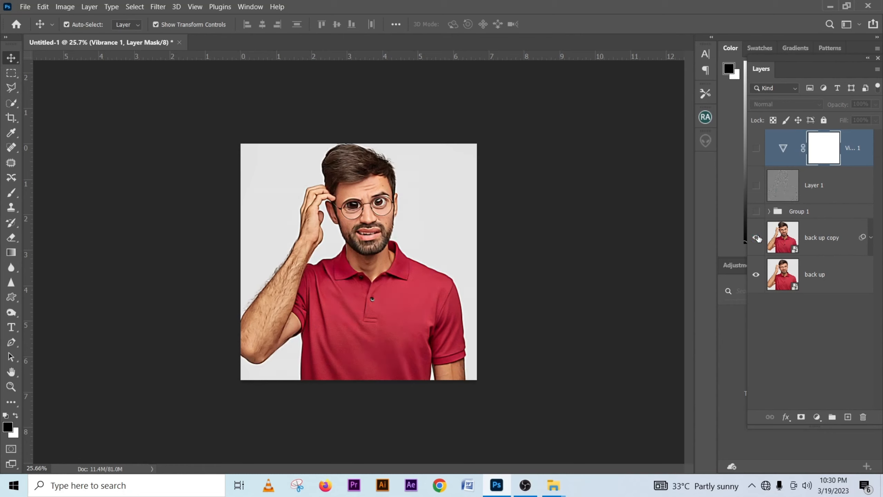
click(815, 240)
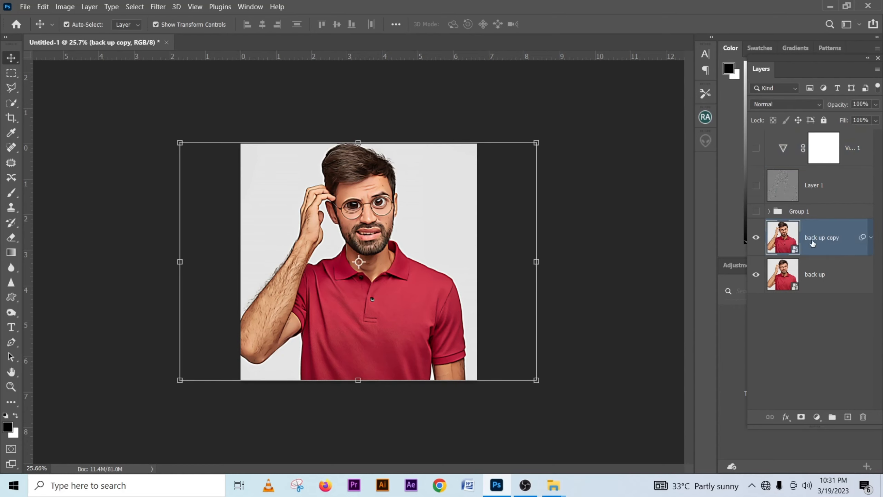
- Compare the face up close with Group 1 hidden and shown, leaving the group visible
click(756, 212)
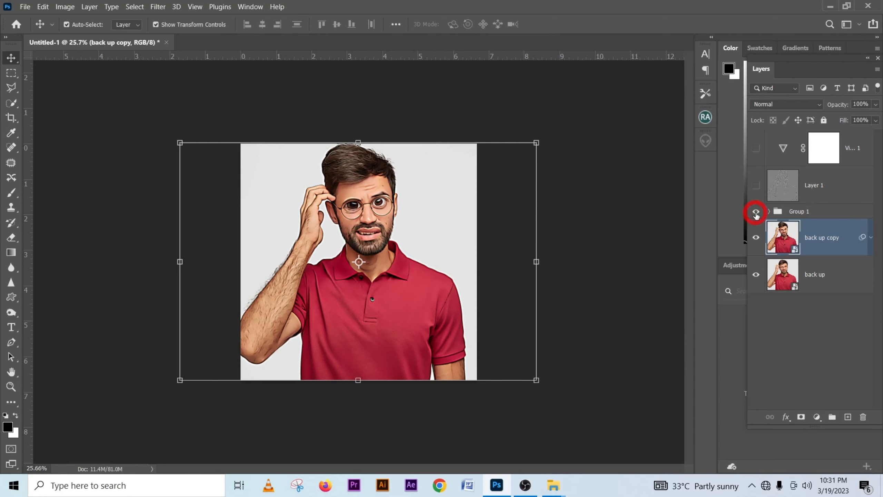
scroll(425, 213, up, 9)
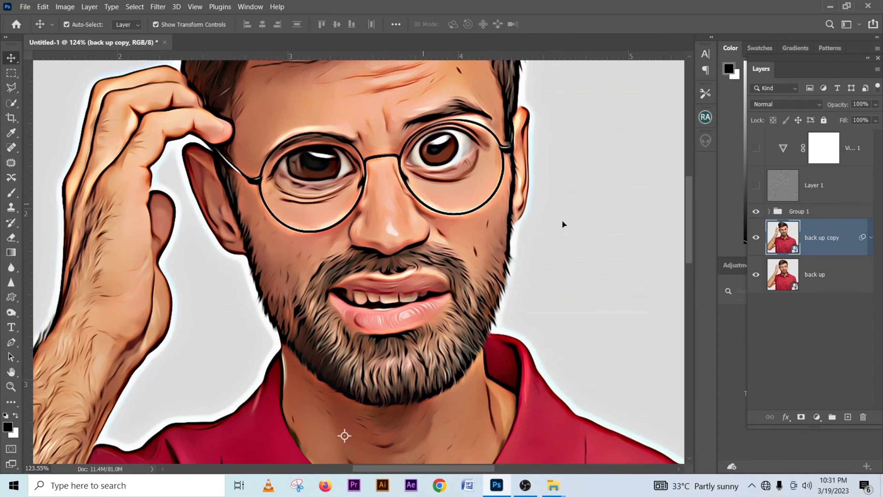
click(756, 211)
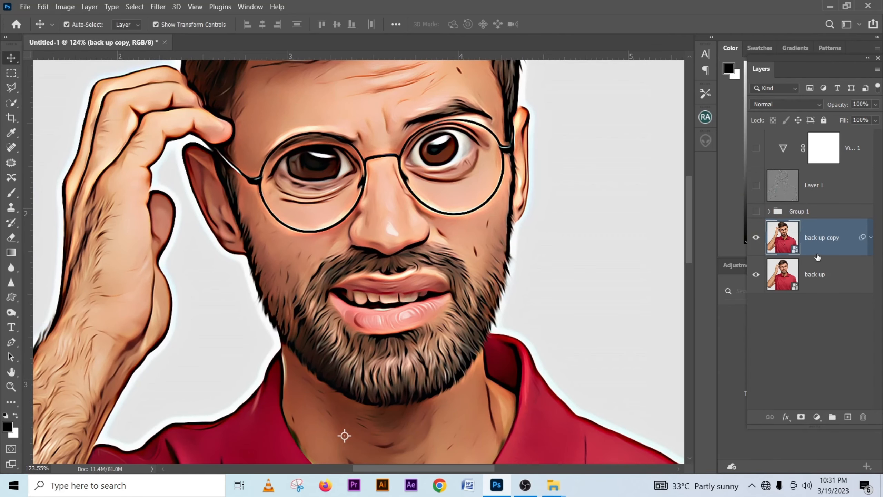
click(756, 212)
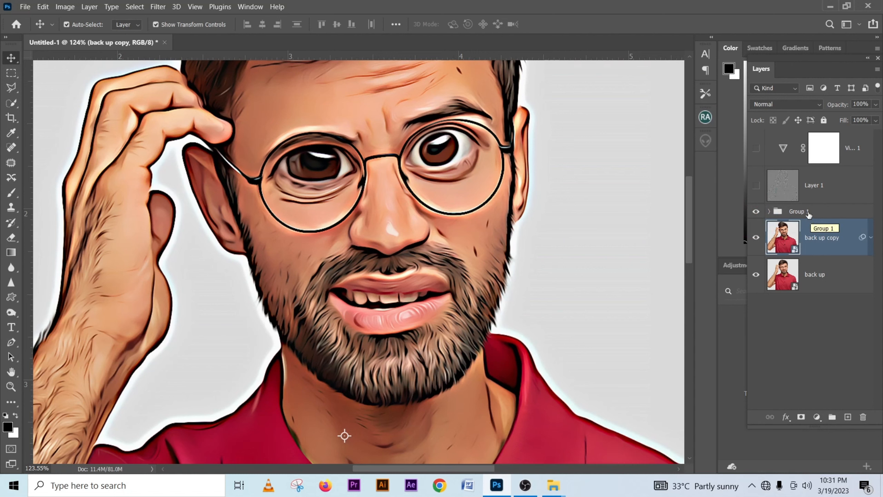
- Show the High Pass layer and the Vibrance adjustment again and review the finished cartoon effect on the whole image
click(756, 186)
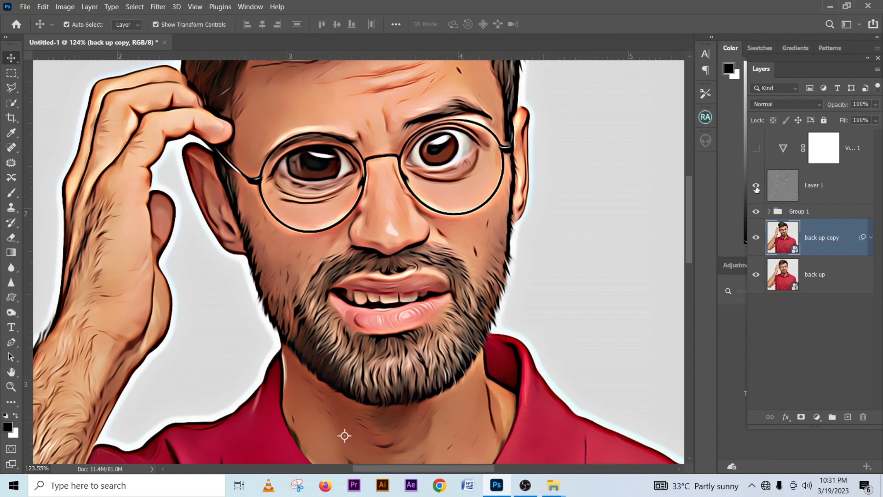
click(756, 148)
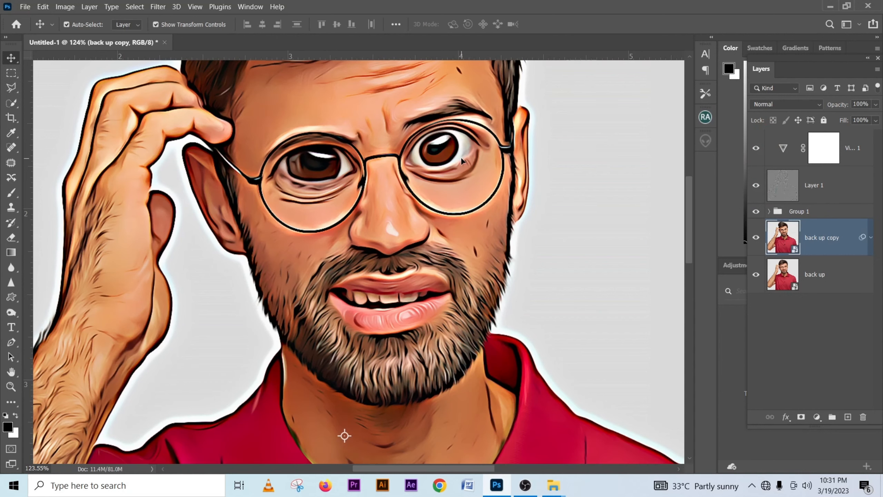
scroll(461, 156, down, 5)
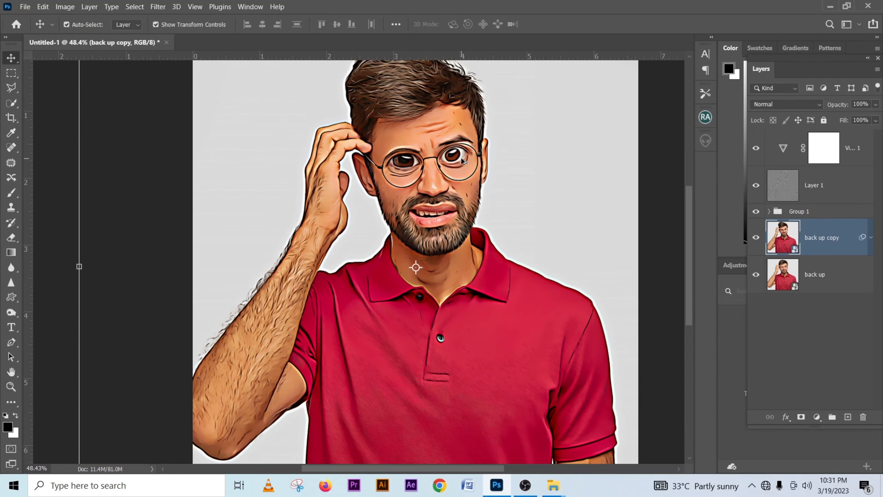
scroll(461, 157, down, 2)
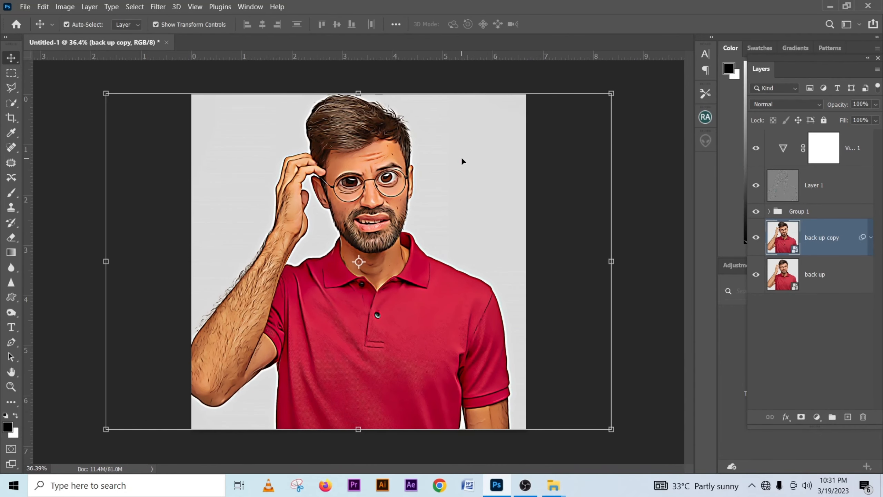